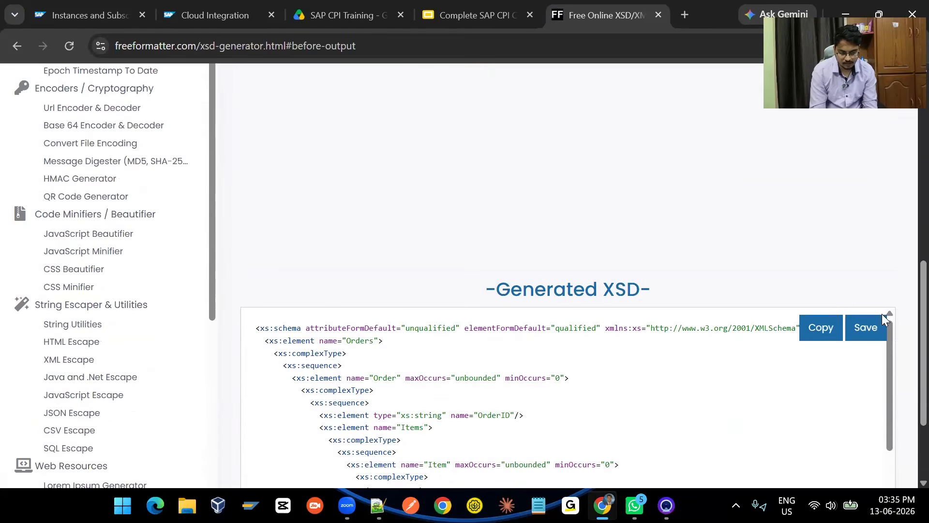
Step: Save the generated Orders XSD and replace the generator's XML input with the contents of 02. Target OrderItem Details.xml from Notepad++
click(877, 330)
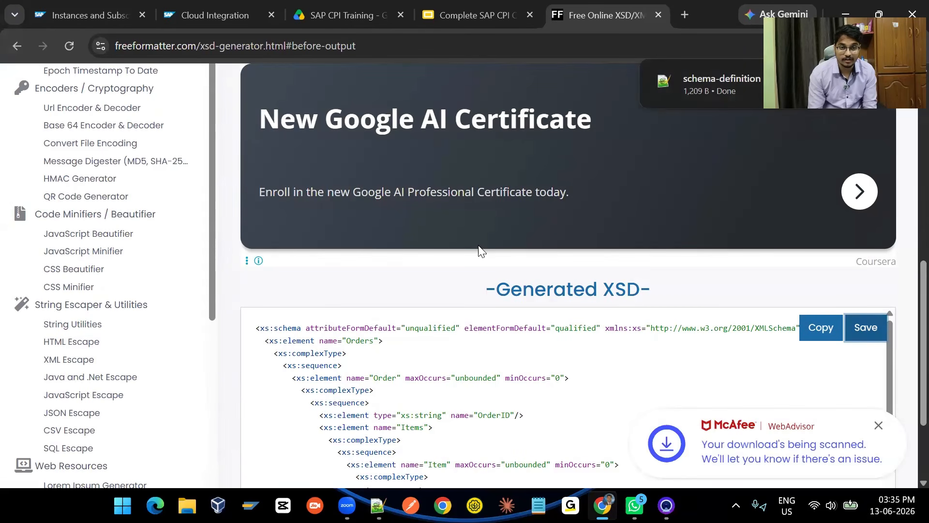
scroll(480, 250, up, 15)
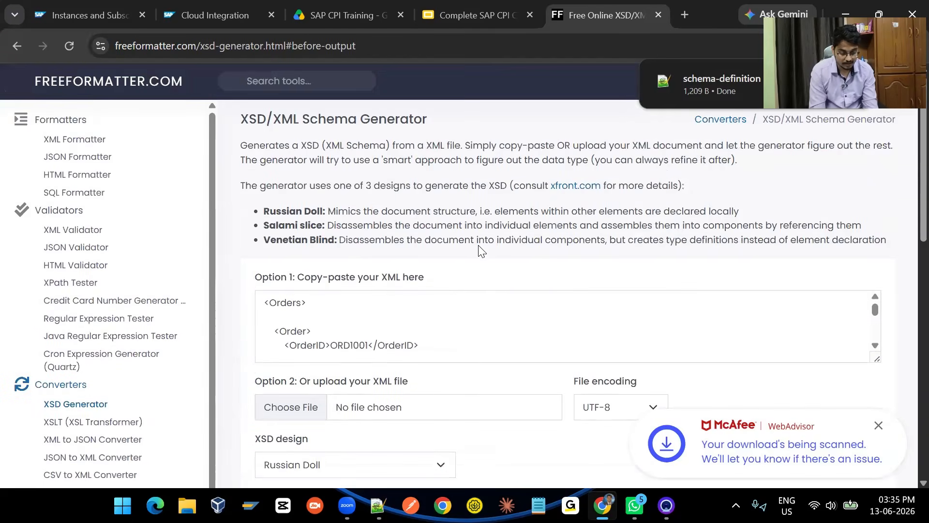
key(alt+Tab)
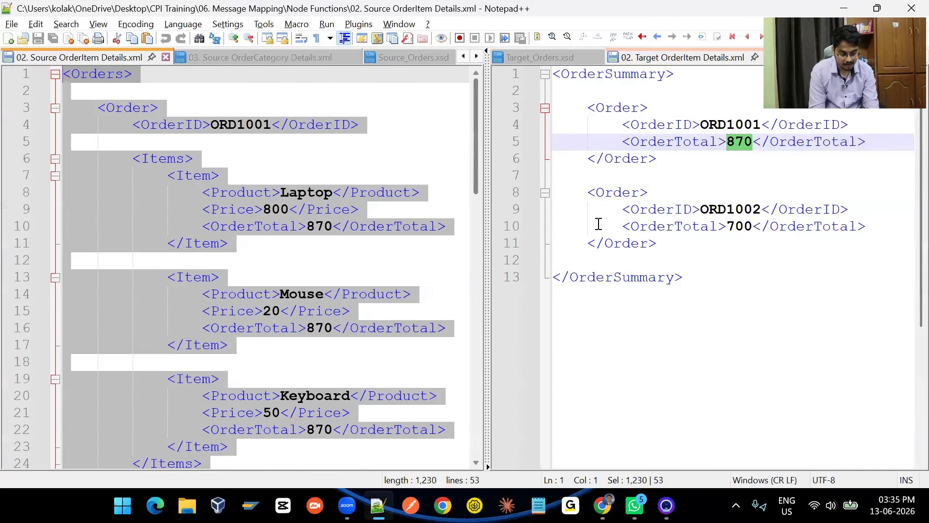
click(631, 213)
key(ctrl+a)
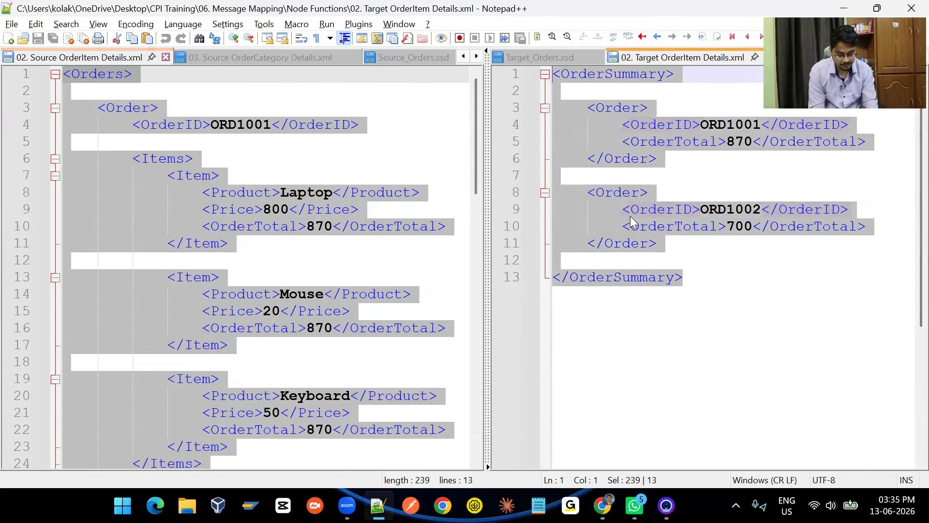
key(alt+Tab)
click(455, 315)
key(ctrl+a)
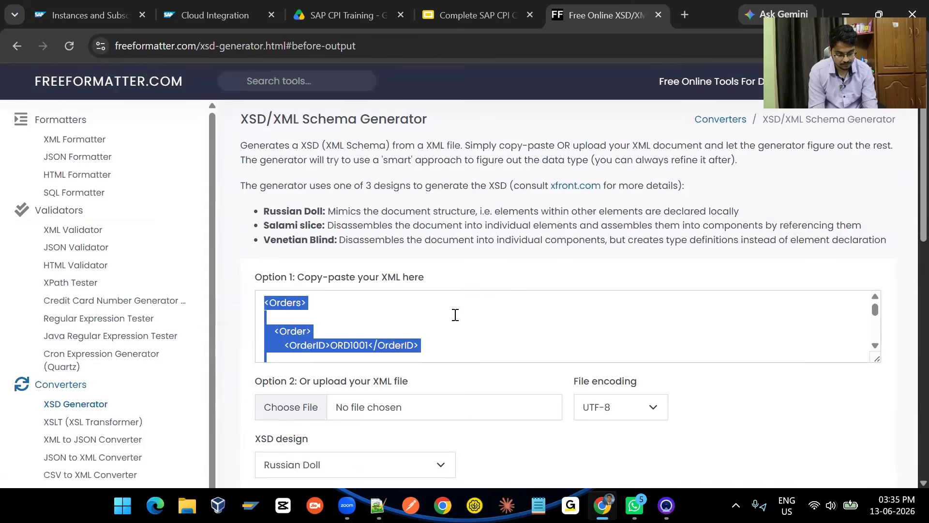
key(ctrl+v)
Step: Generate the XSD from the pasted OrderSummary XML and save it as a file
scroll(455, 314, down, 5)
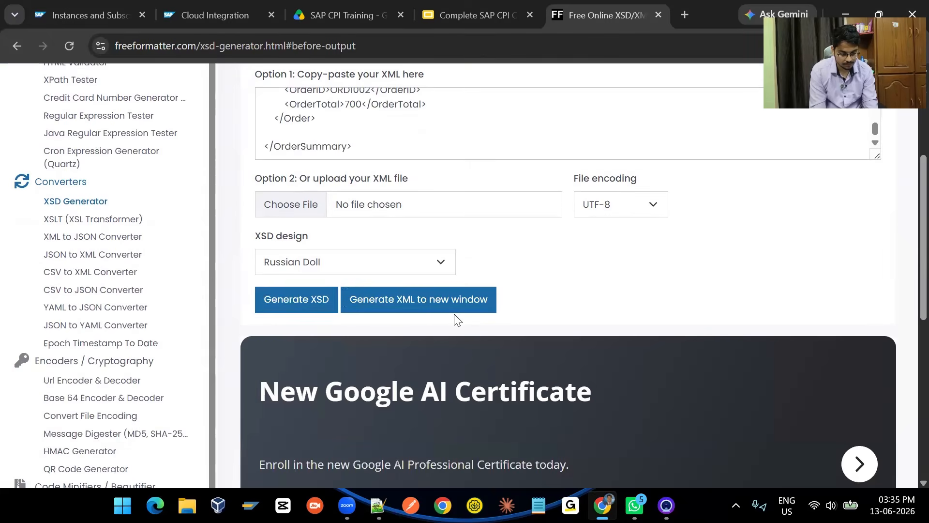
click(298, 299)
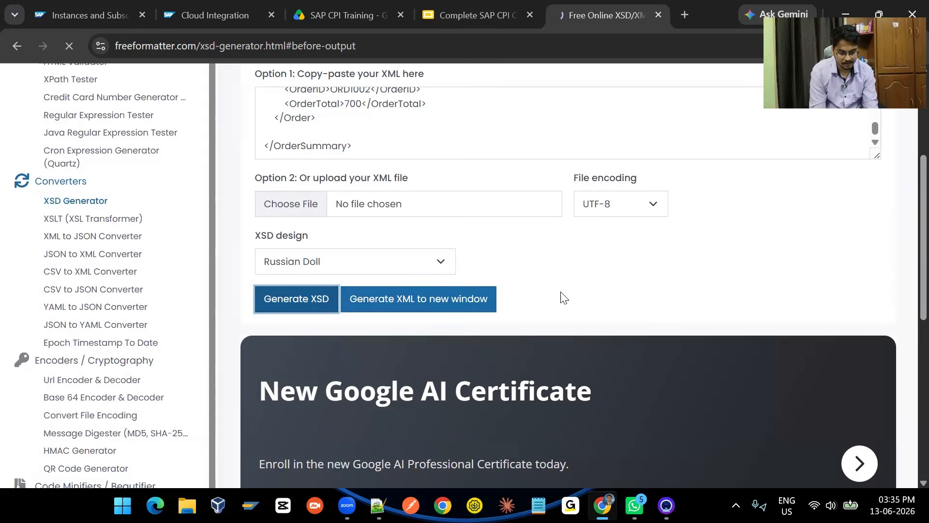
scroll(562, 297, down, 6)
click(876, 273)
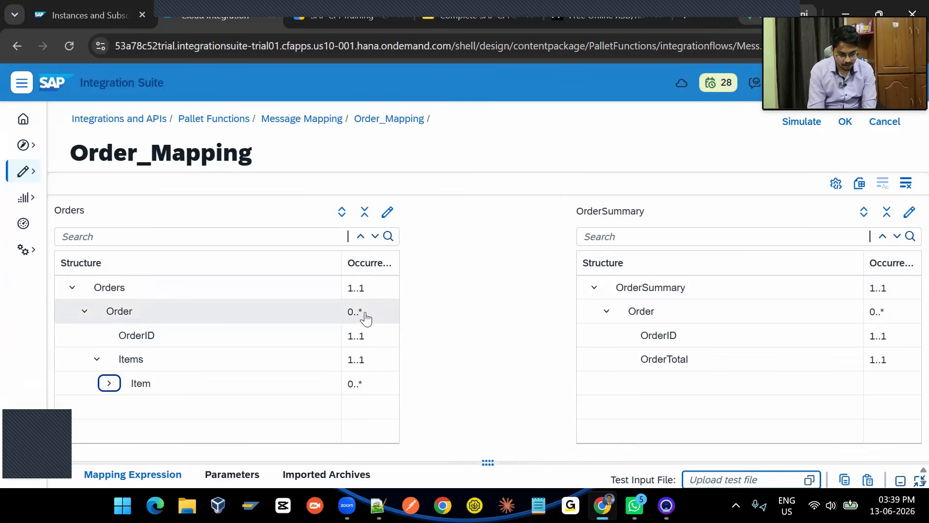
Step: Map Orders to OrderSummary, Order to Order, OrderID to OrderID, and the OrderTotal under Item to the target OrderTotal
drag(382, 289, 589, 286)
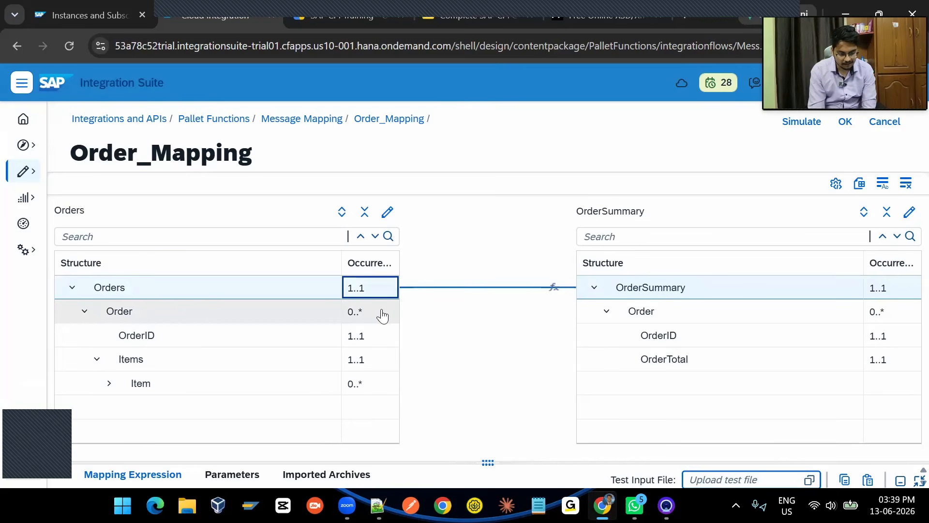
drag(383, 315, 594, 315)
drag(378, 334, 595, 338)
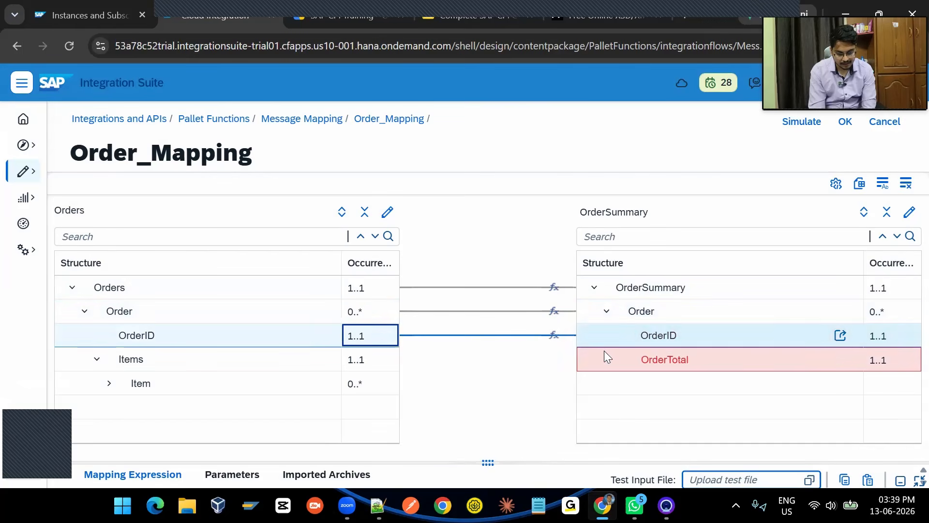
click(110, 382)
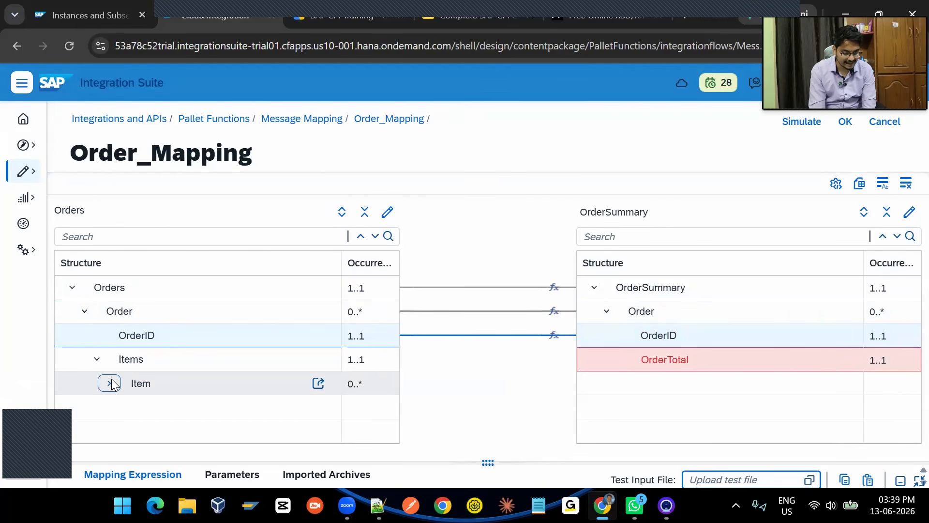
click(266, 431)
drag(367, 408, 596, 362)
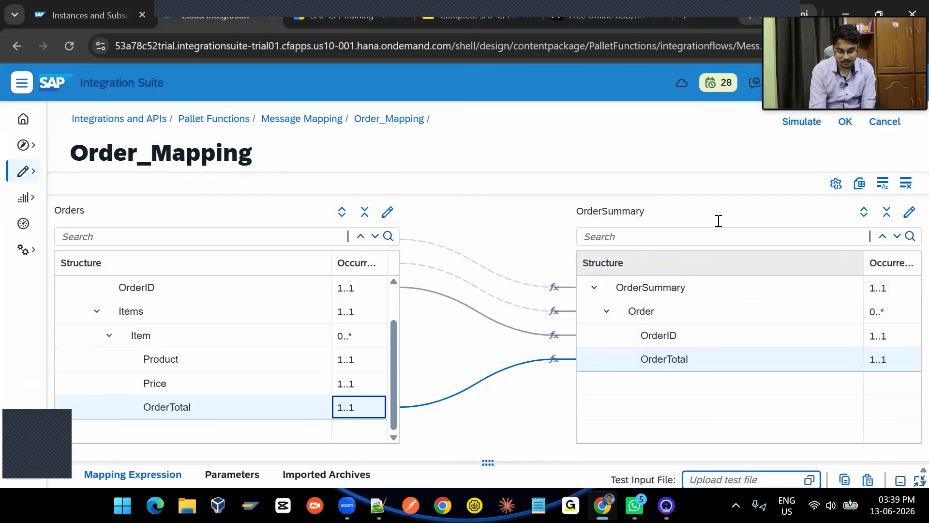
Step: Simulate Order_Mapping with the test file 02. Source OrderItem Details and inspect the OrderTotal of both output orders
click(799, 129)
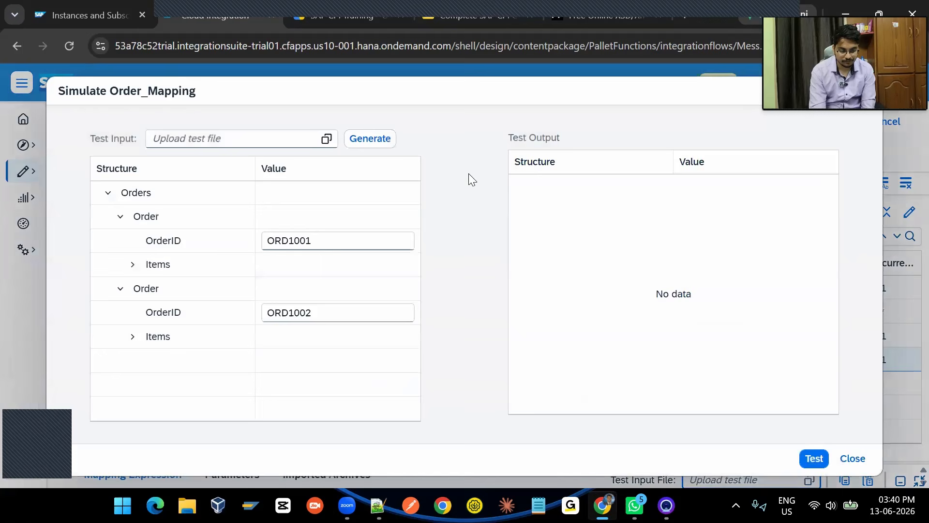
click(327, 139)
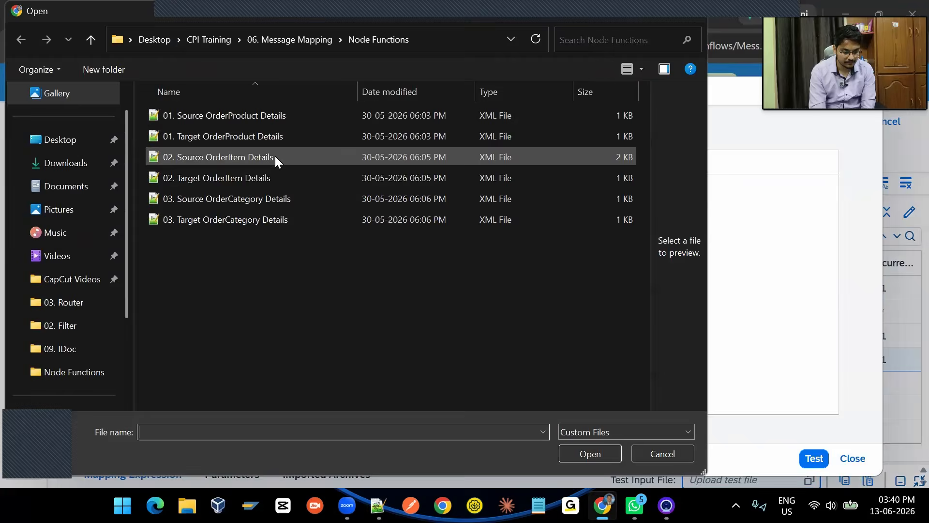
double_click(275, 157)
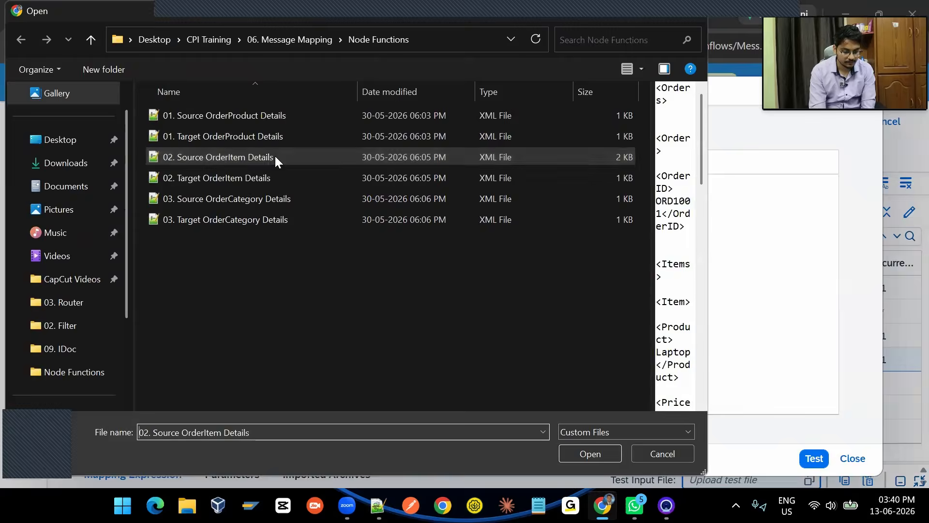
click(814, 458)
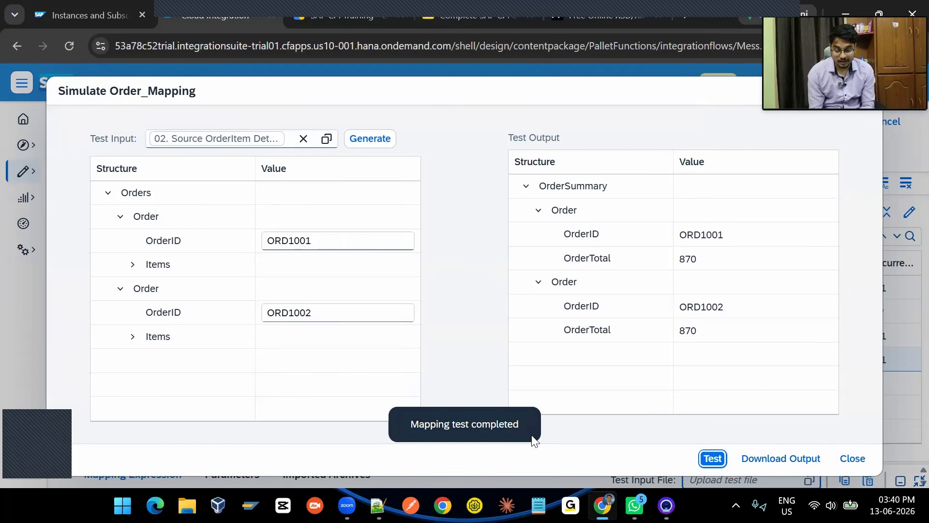
click(685, 258)
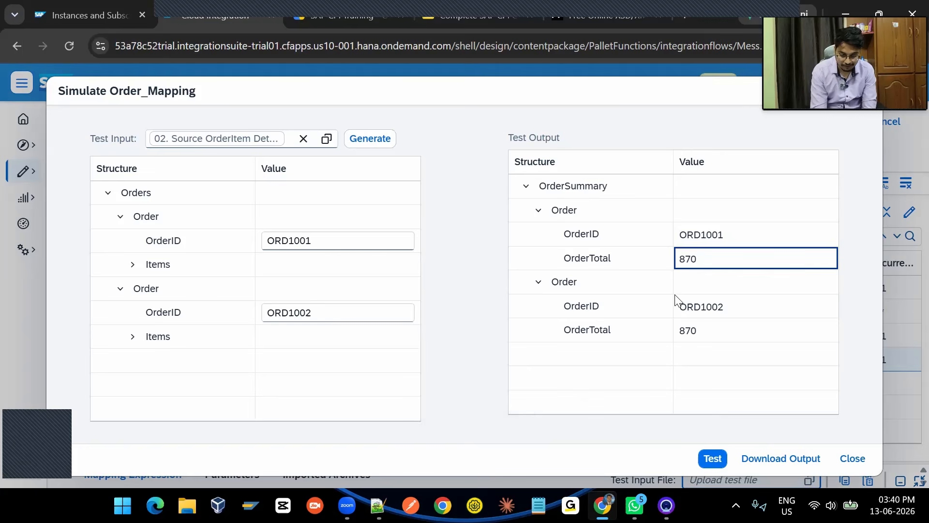
click(693, 333)
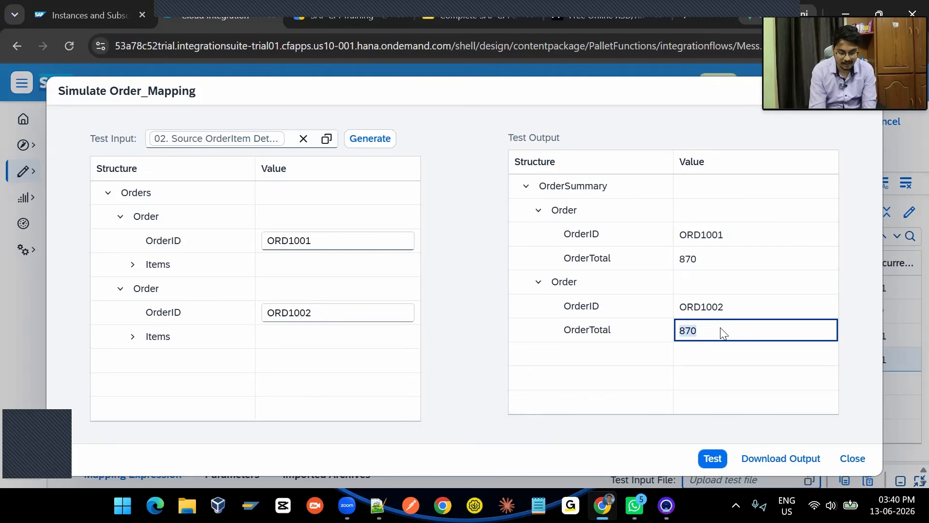
Step: Compare the second order's OrderTotal in the source and target XML files in Notepad++, and close the mapping simulation
mouse_move(378, 505)
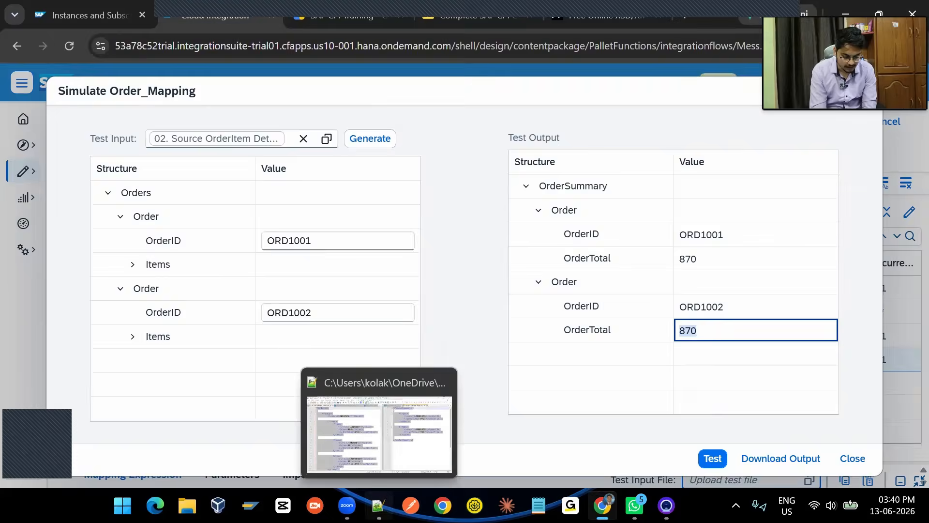
click(443, 467)
click(745, 226)
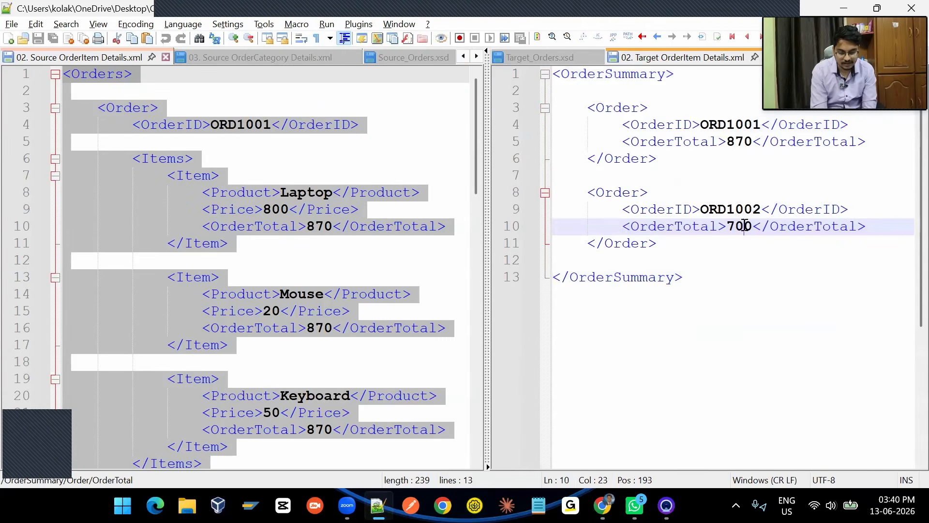
click(391, 266)
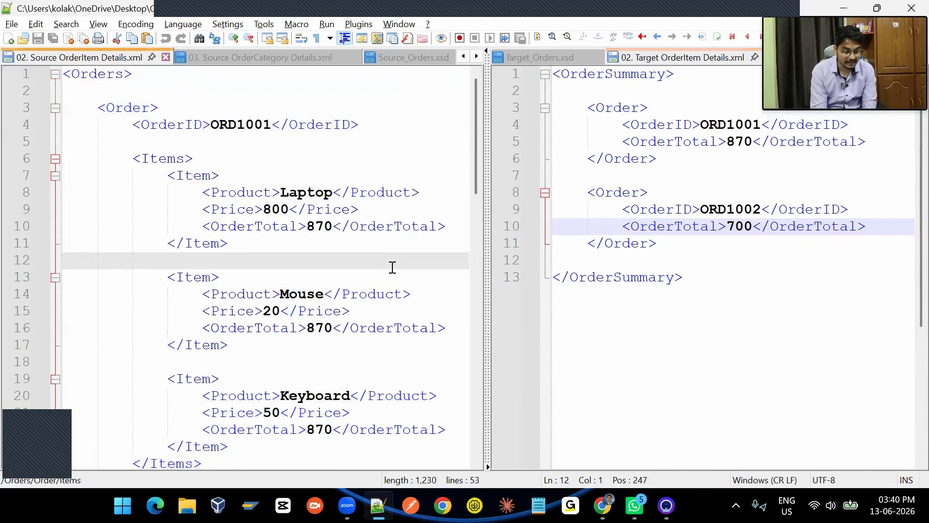
scroll(392, 268, down, 4)
scroll(393, 267, down, 3)
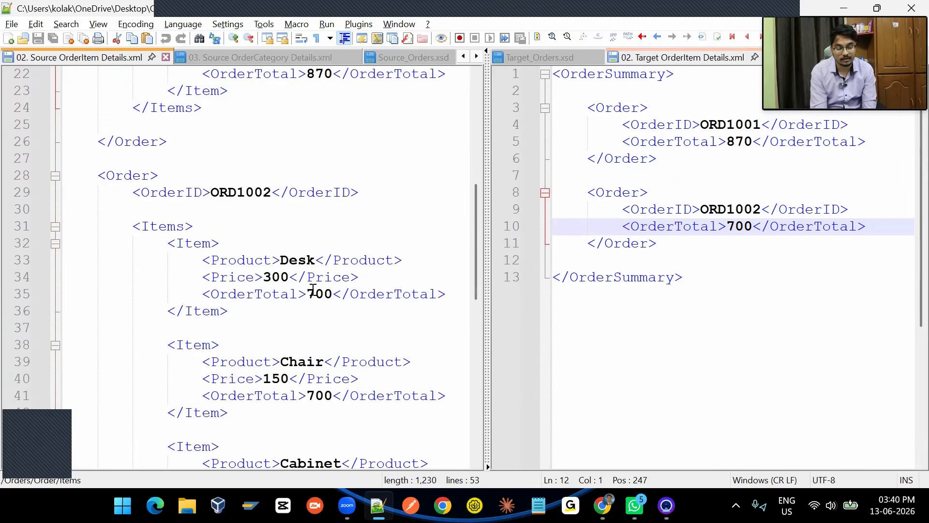
scroll(312, 290, up, 5)
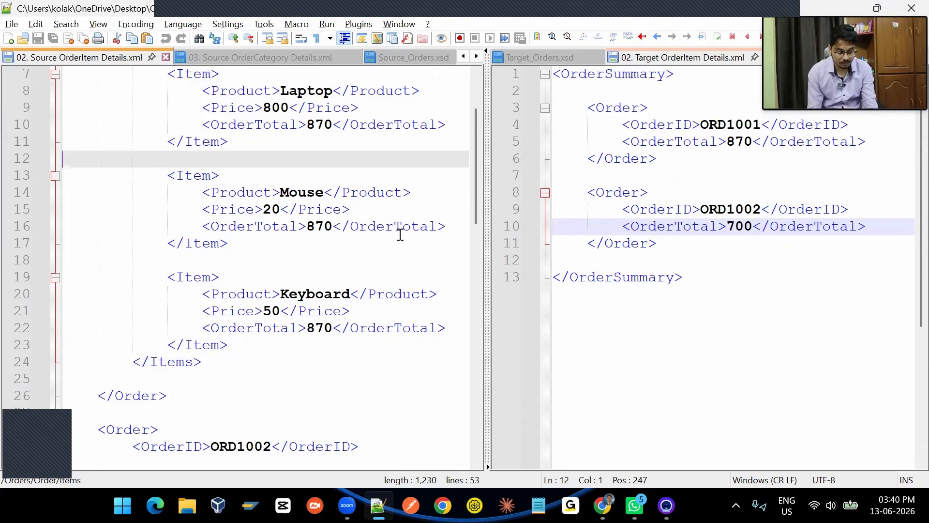
key(alt+Tab)
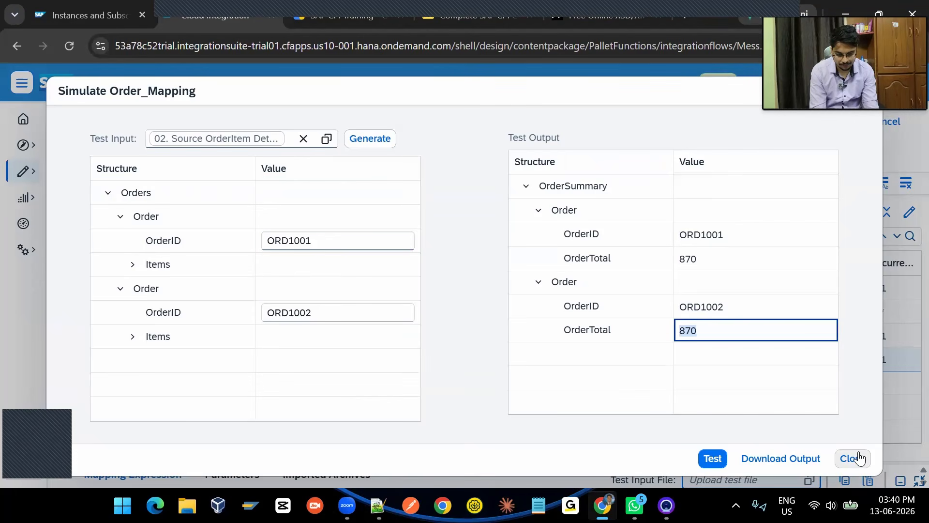
click(859, 458)
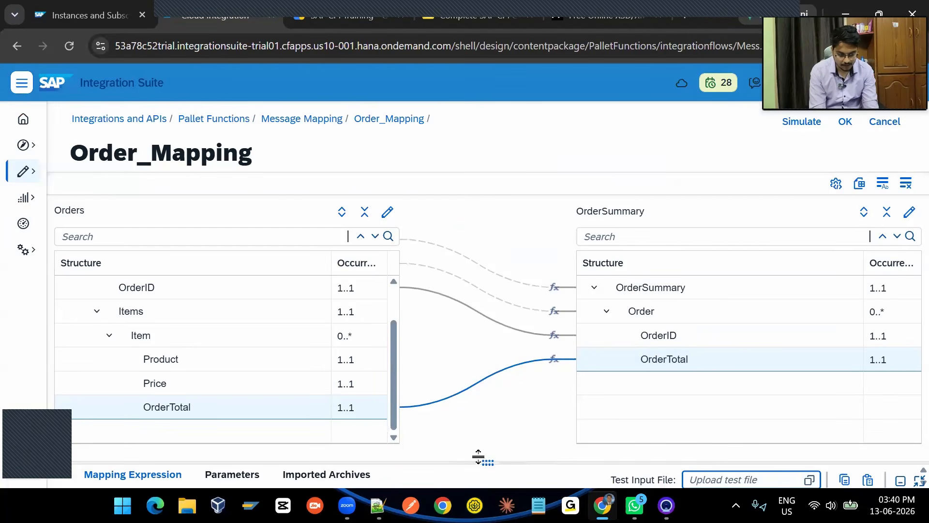
Step: Enlarge the mapping expression area and inspect the message queue of the source OrderTotal field
drag(478, 456, 500, 253)
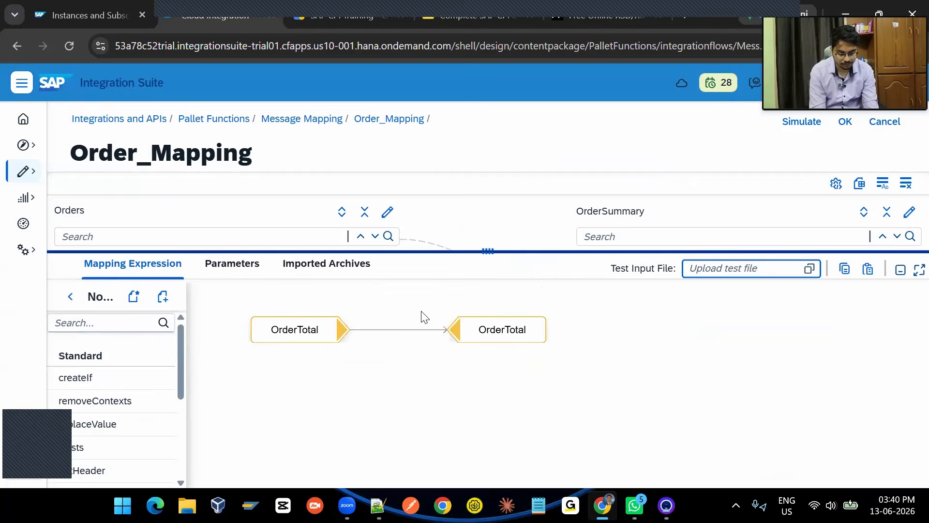
mouse_move(308, 336)
click(328, 302)
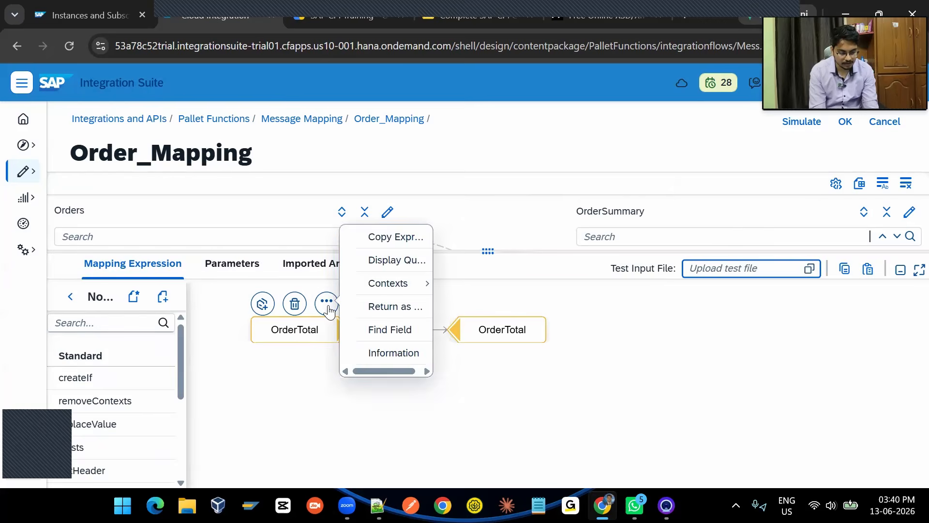
click(409, 258)
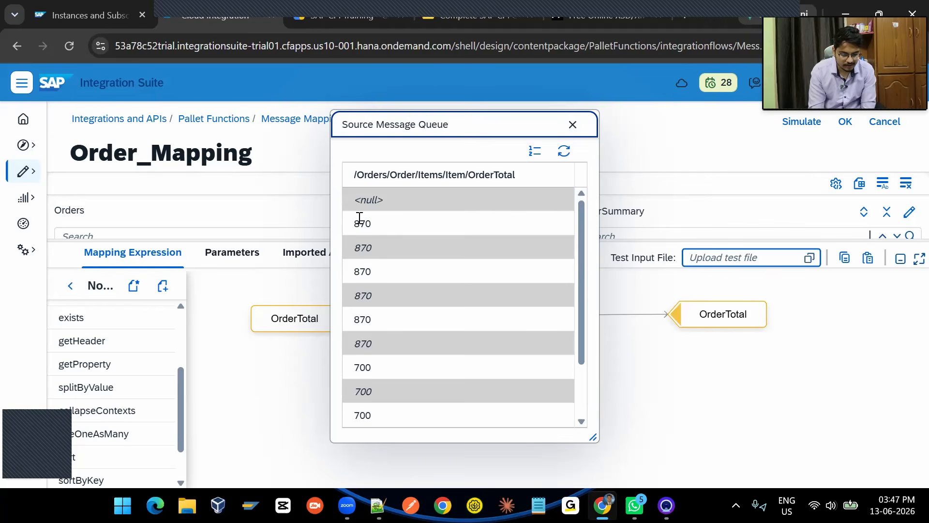
click(359, 218)
click(371, 269)
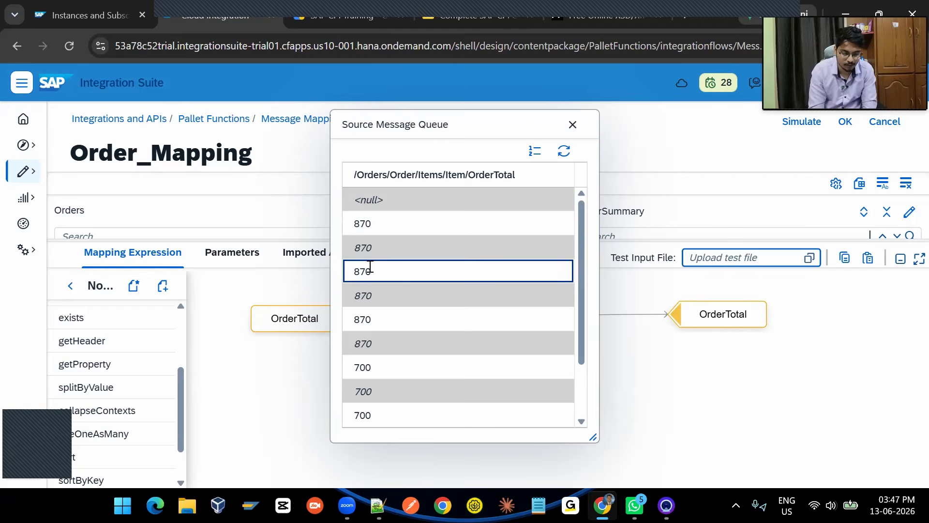
click(572, 124)
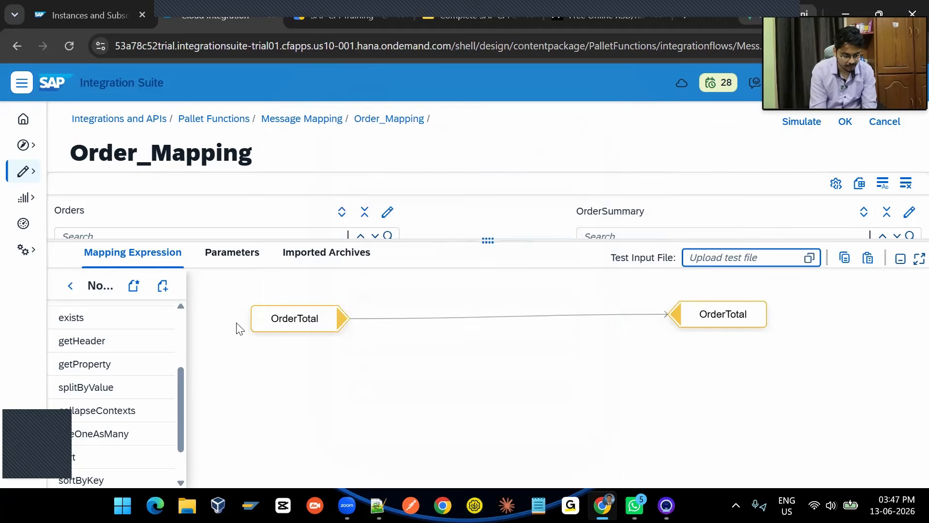
Step: Insert the collapseContexts function between the source and target OrderTotal and display its message queue
drag(115, 411, 495, 318)
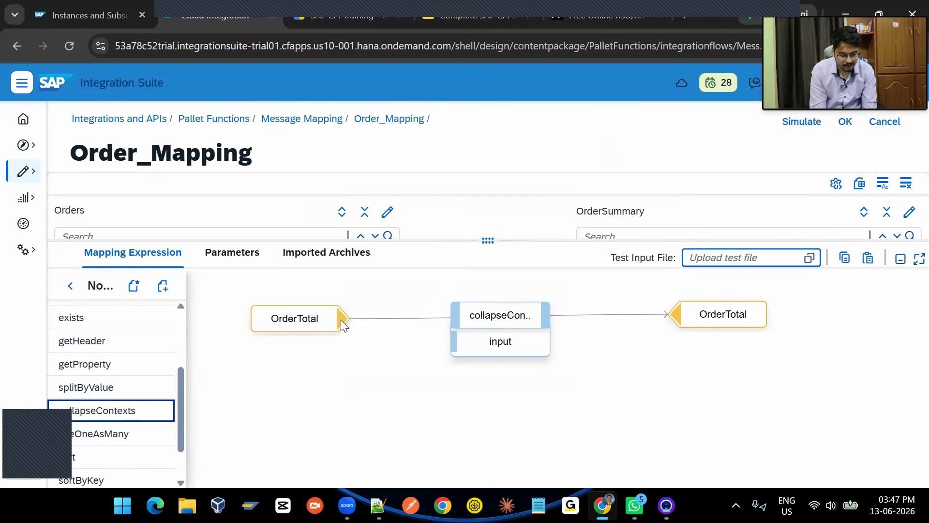
drag(342, 319, 455, 342)
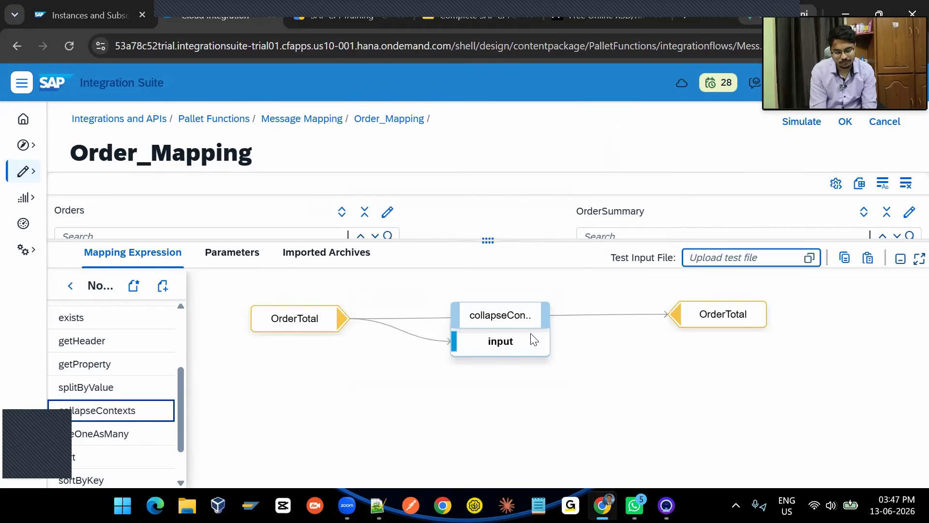
drag(546, 318, 689, 325)
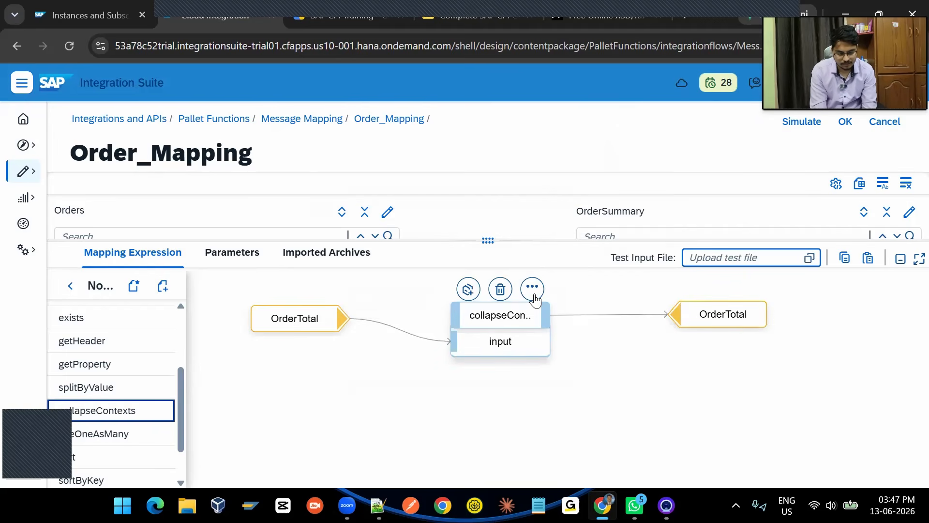
click(533, 288)
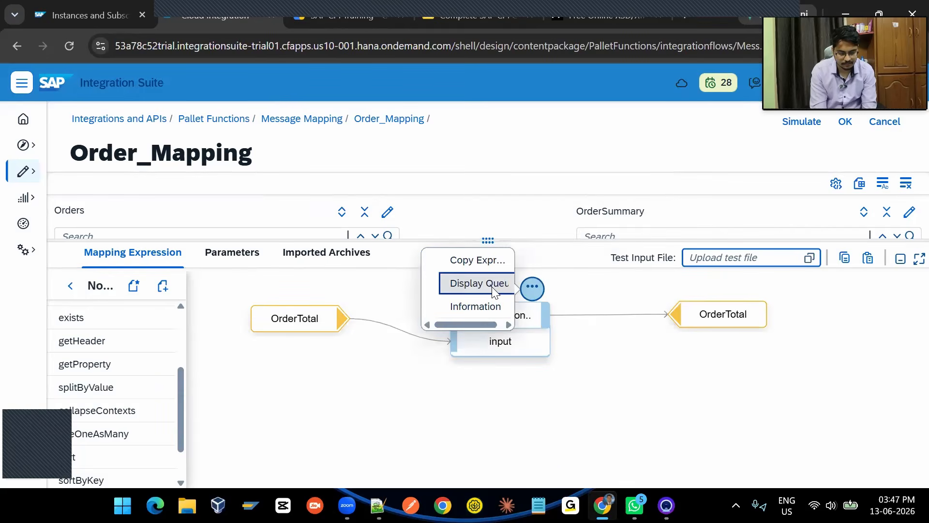
click(492, 290)
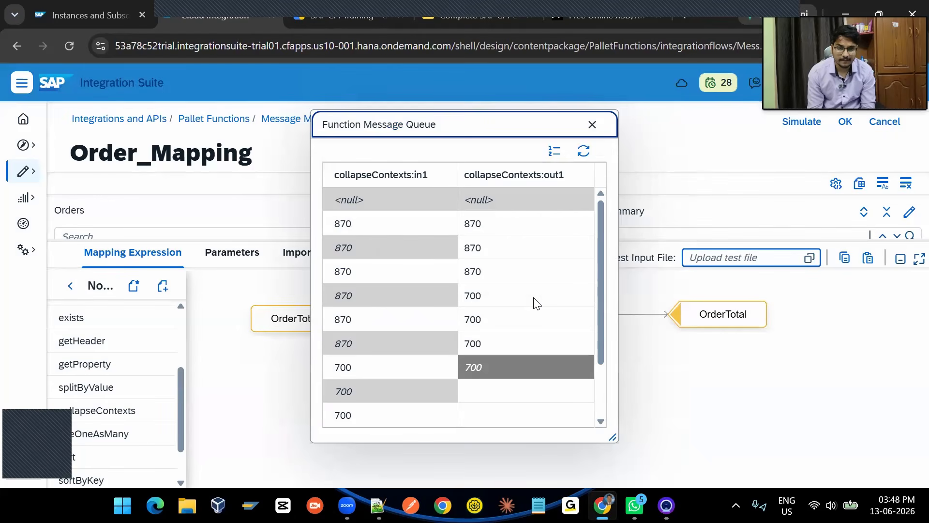
Step: Examine the individual input values of collapseContexts in the function message queue, from the first order through the start of the second
click(342, 221)
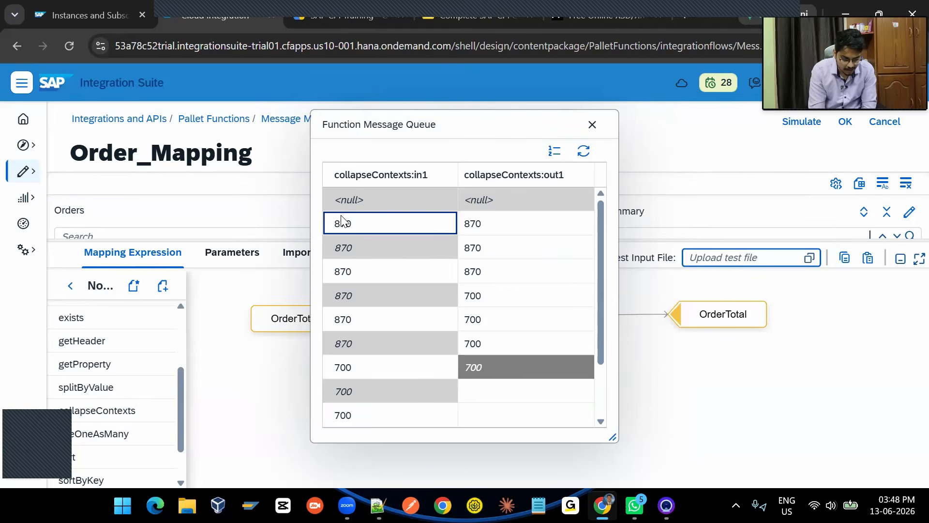
click(342, 268)
click(342, 317)
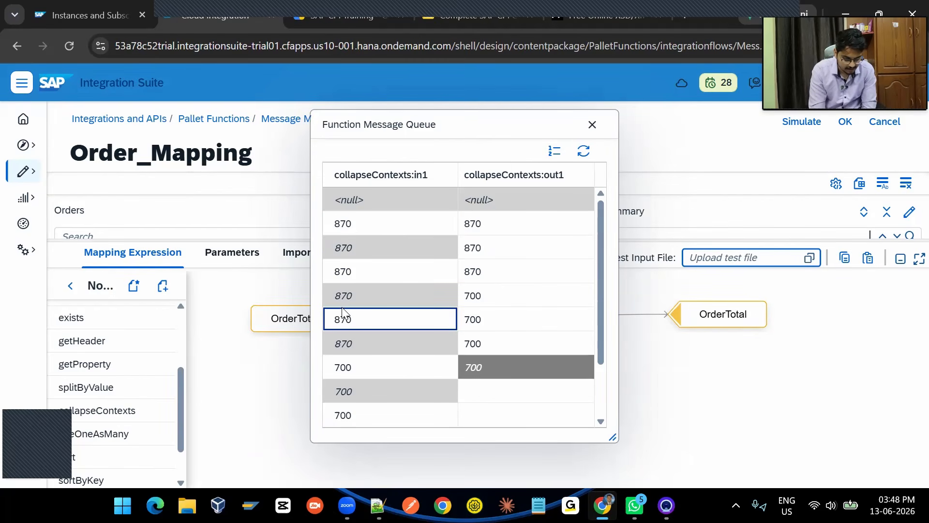
click(340, 368)
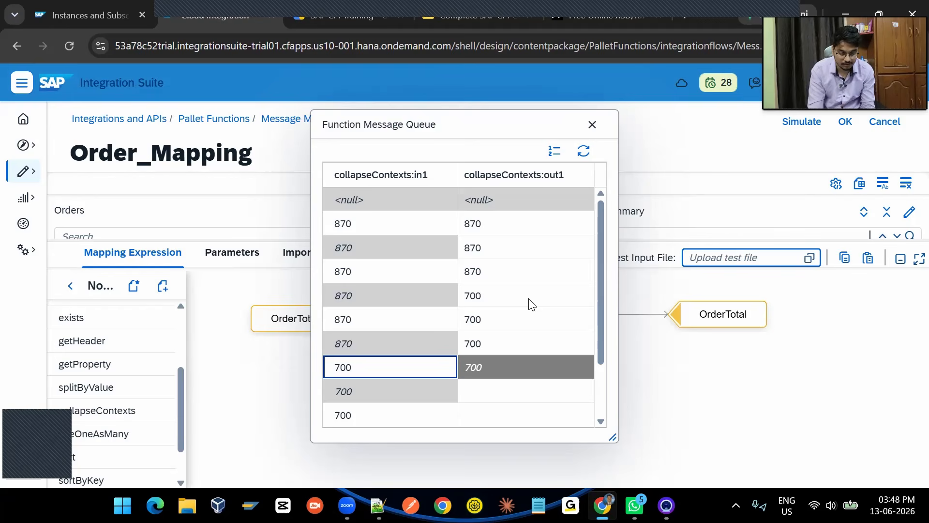
Step: Switch to Notepad++ and compare the OrderTotal of both orders in 02. Target OrderItem Details.xml
click(378, 505)
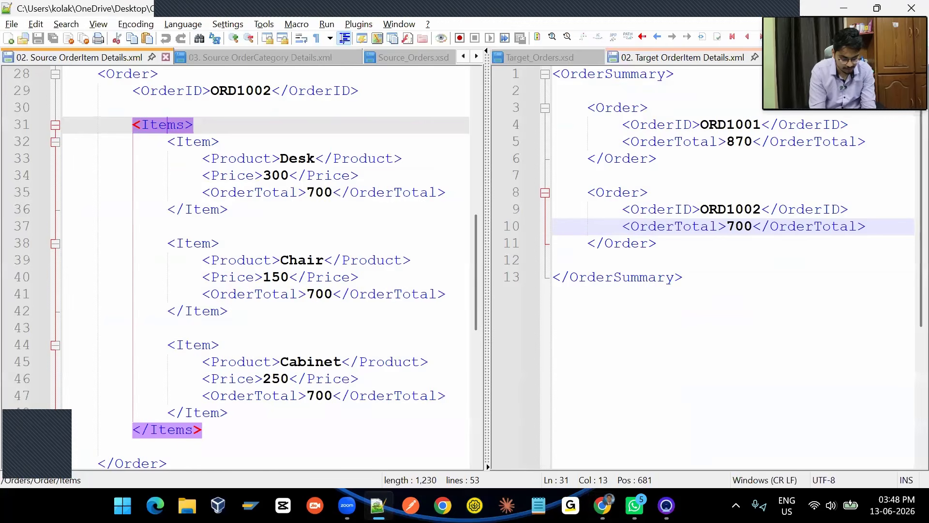
click(681, 142)
click(735, 144)
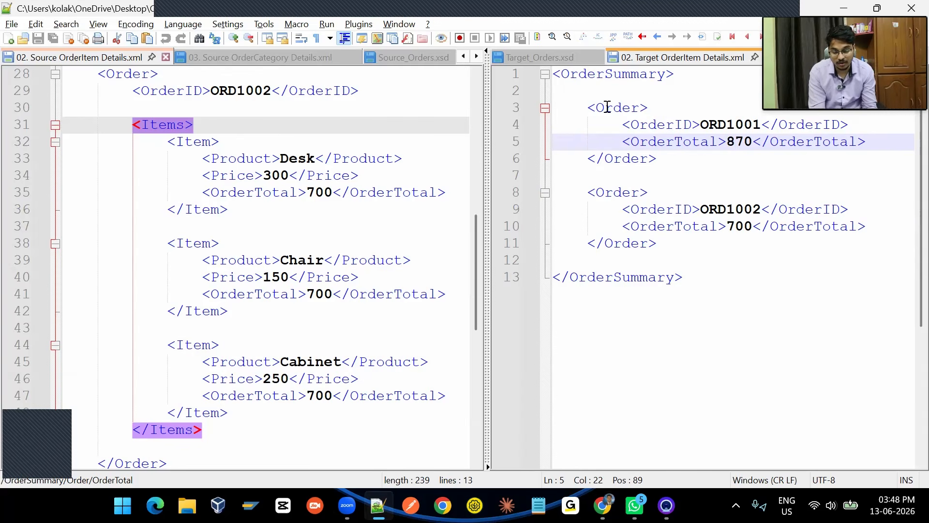
click(742, 226)
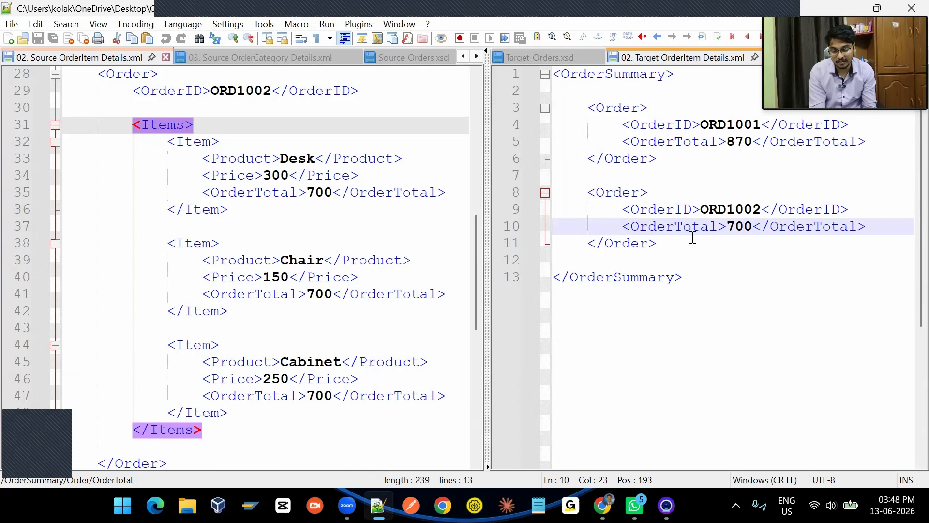
click(742, 145)
click(748, 221)
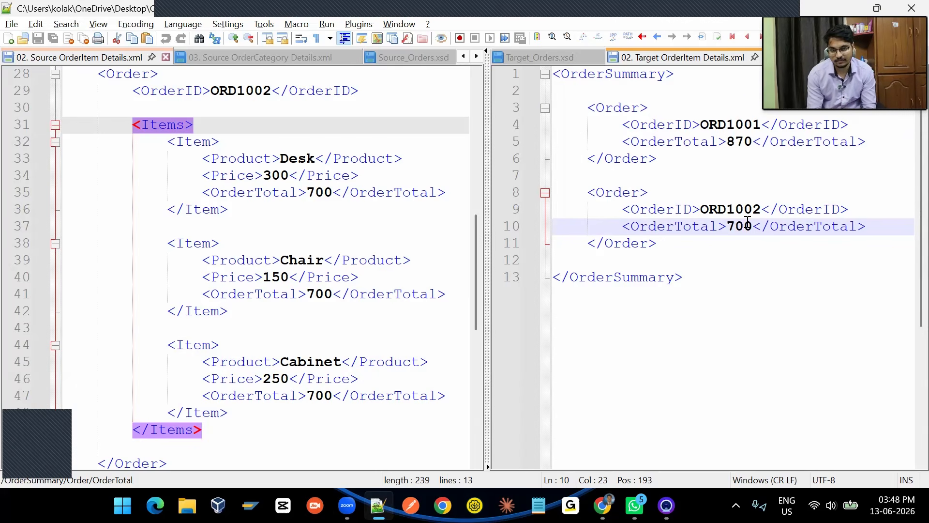
Step: Return to the mapping in the browser and recheck the first order's three input values in the collapseContexts queue
key(alt+Tab)
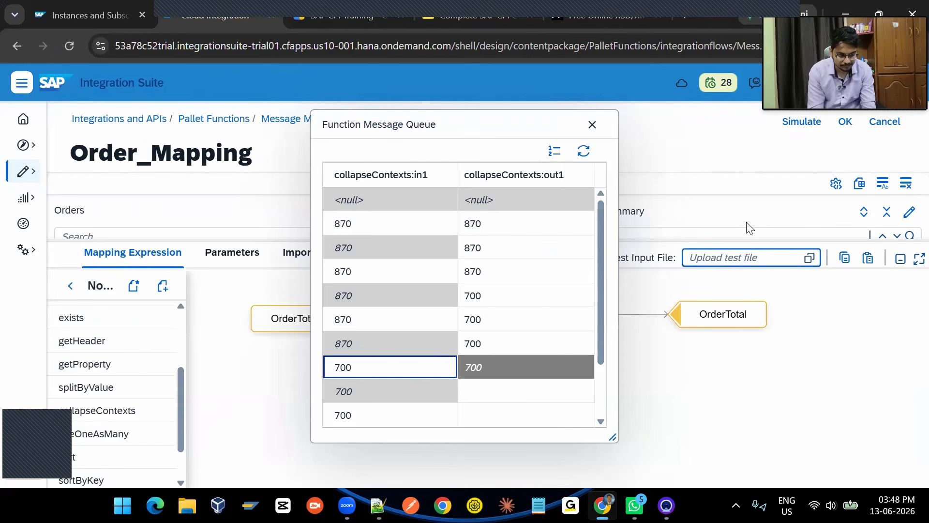
click(339, 227)
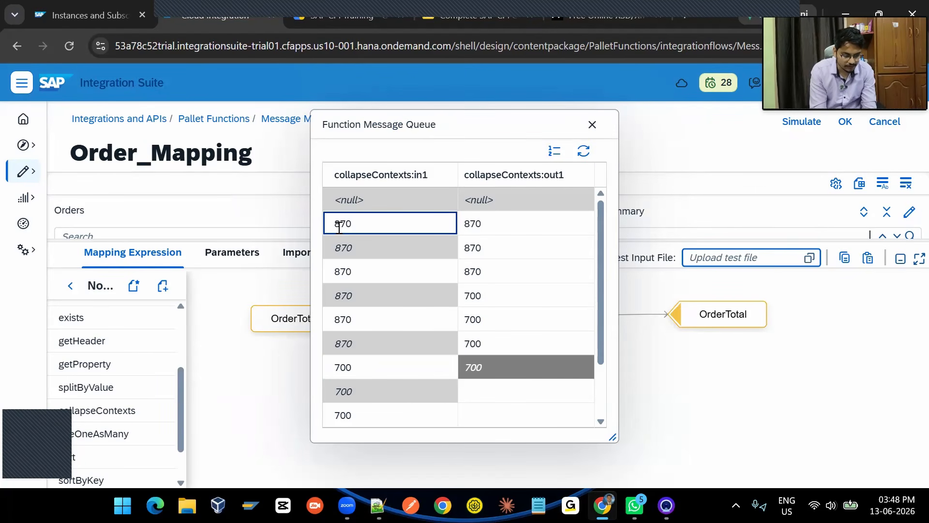
click(344, 270)
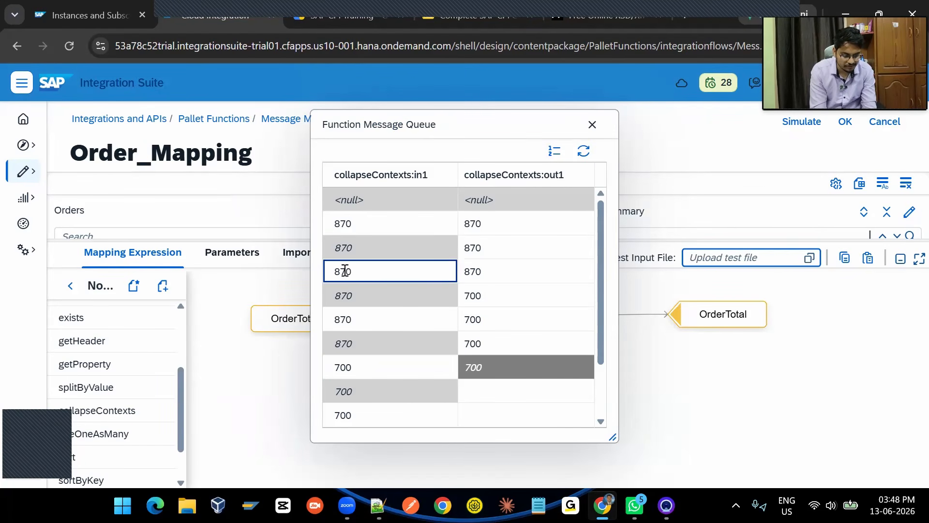
click(342, 321)
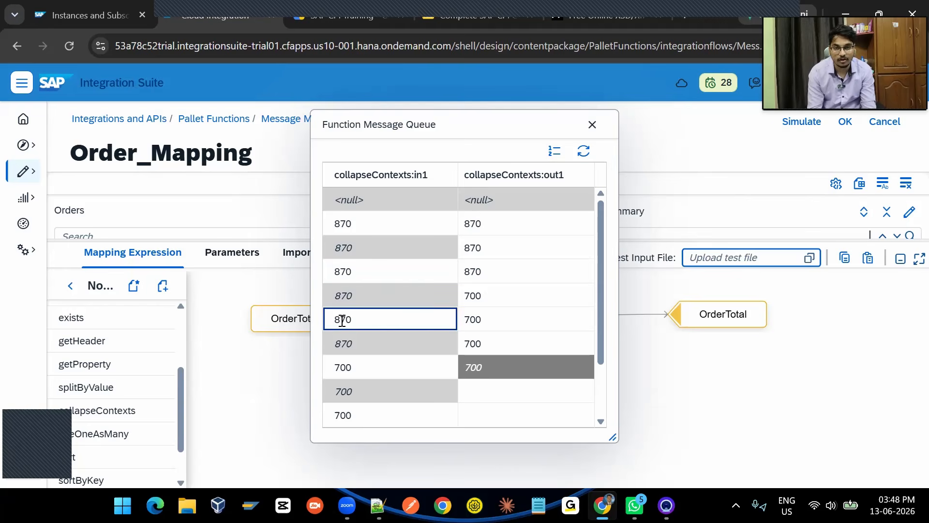
Step: Switch to Notepad++ and trace the second order's Desk and Chair OrderTotal fields to their Item and Order nodes in the source XML
key(alt+Tab)
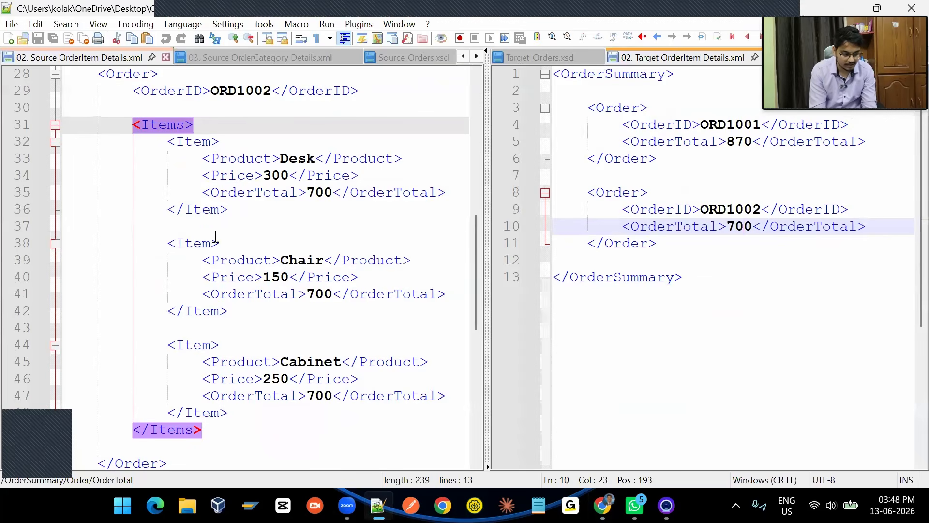
click(274, 196)
click(314, 193)
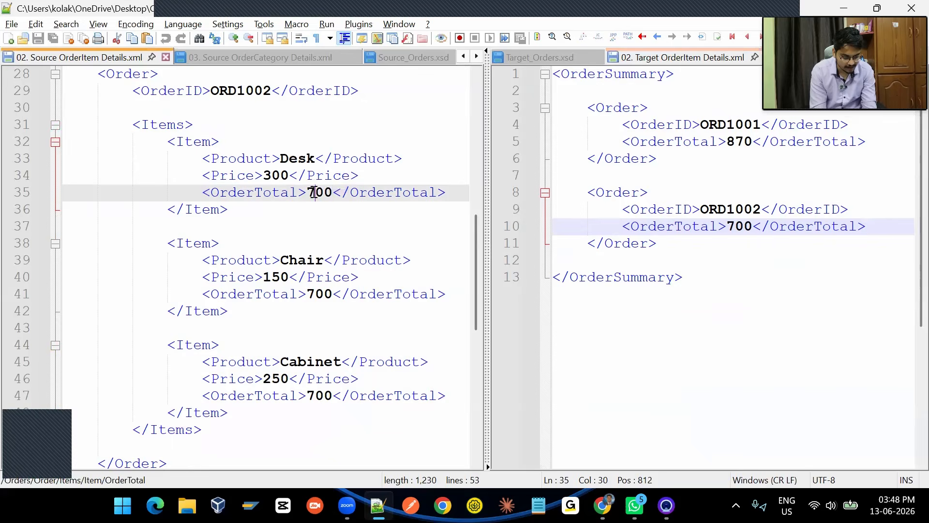
click(197, 145)
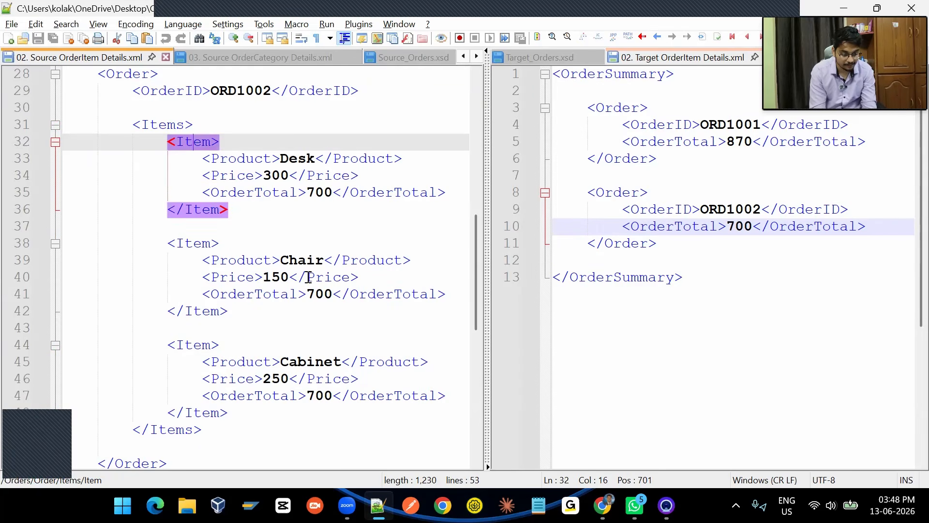
click(314, 294)
click(195, 244)
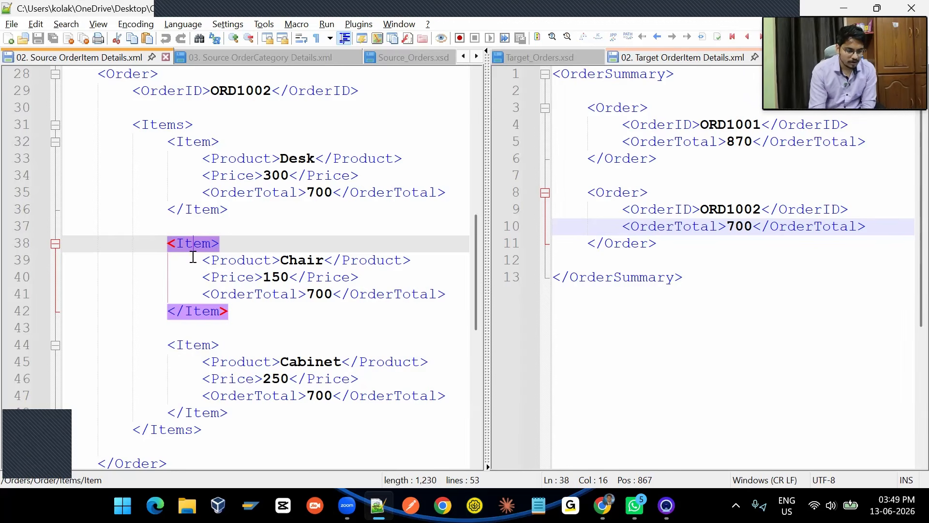
click(120, 73)
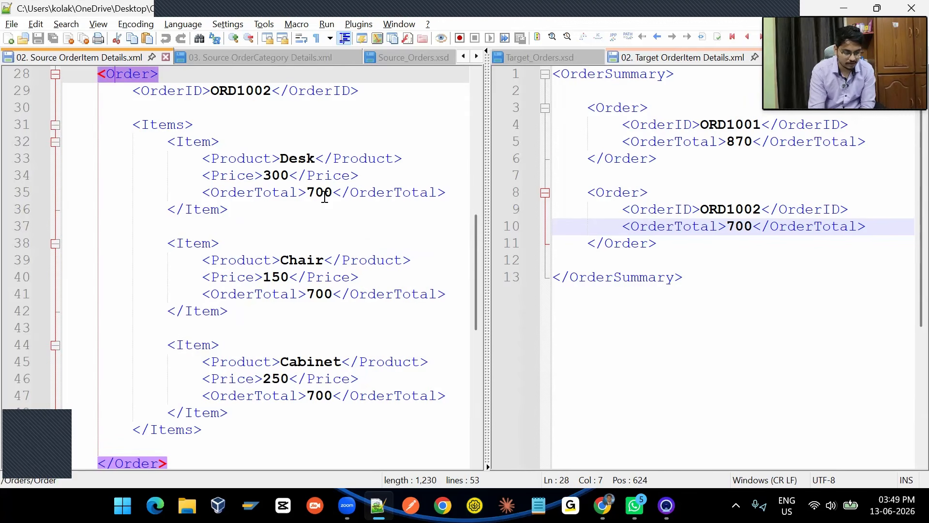
Step: Examine the first order's Order and Items nodes and the second order's Items node in 02. Source OrderItem Details.xml
scroll(324, 197, up, 9)
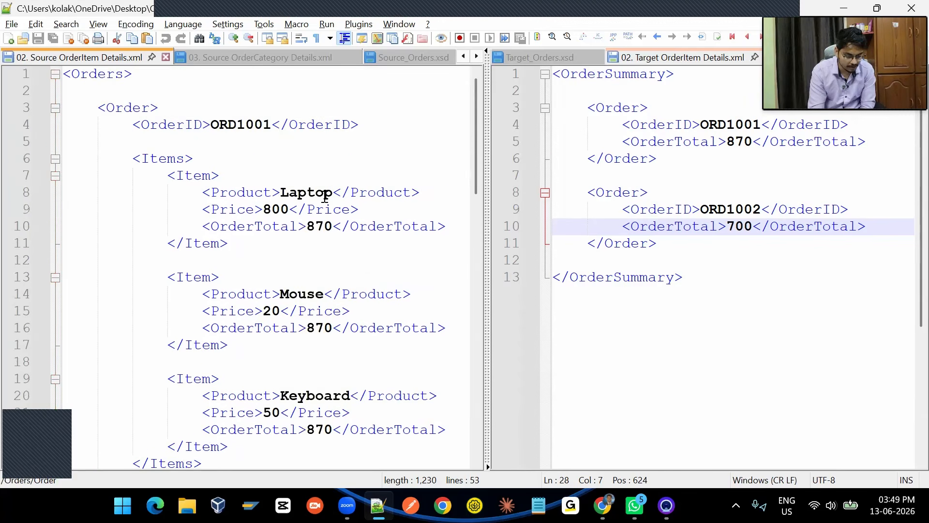
click(130, 111)
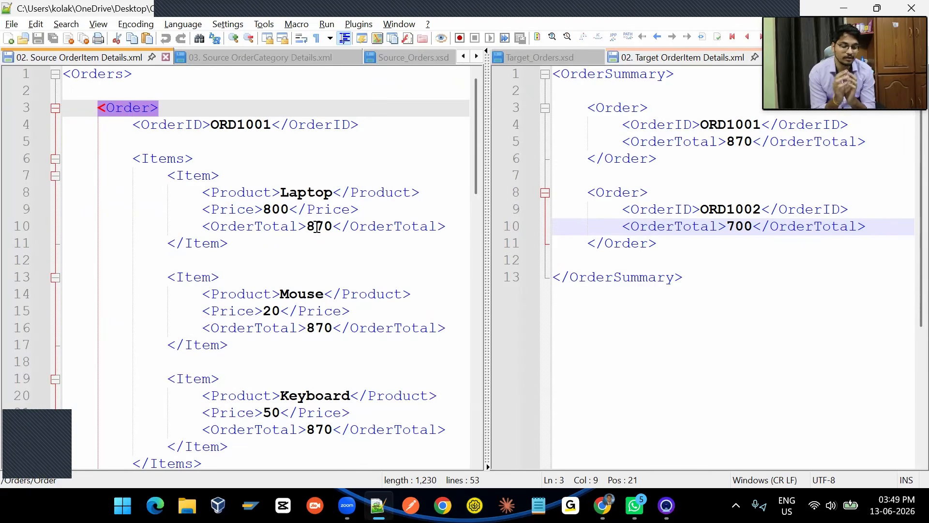
click(166, 160)
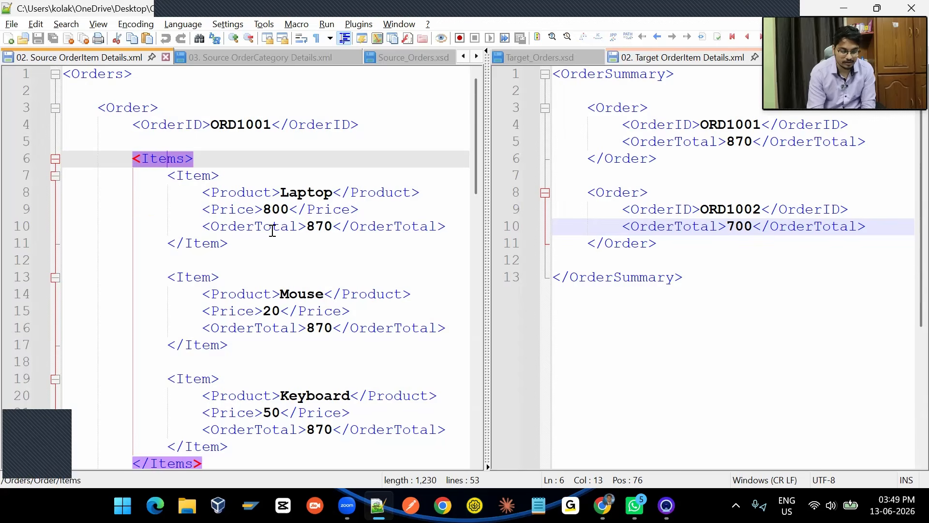
scroll(271, 231, down, 7)
click(164, 224)
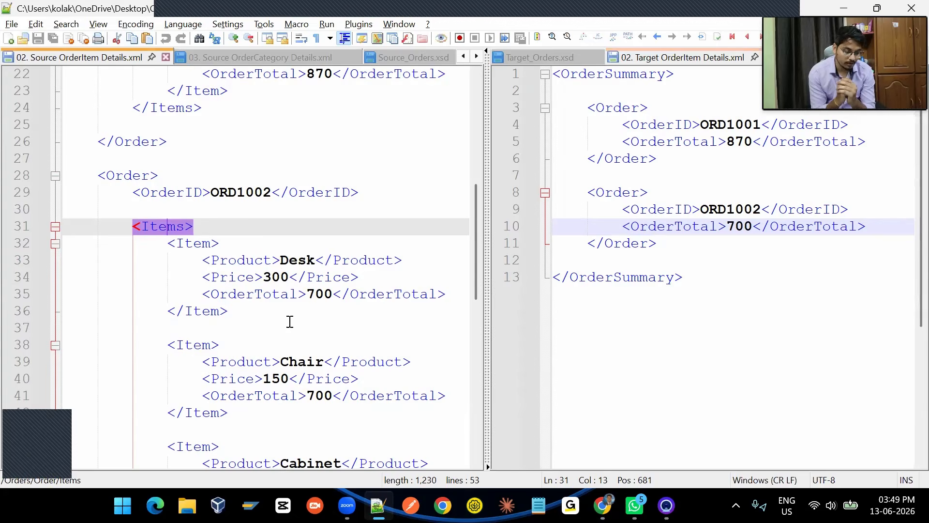
Step: Review how each OrderTotal sits inside its own Item node in the source XML, from the second order back to the first
click(324, 295)
click(185, 243)
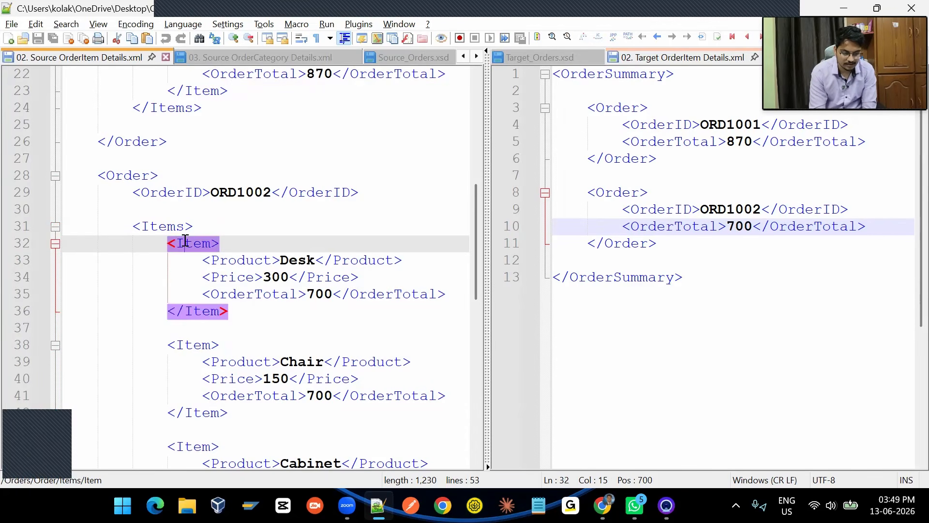
click(321, 398)
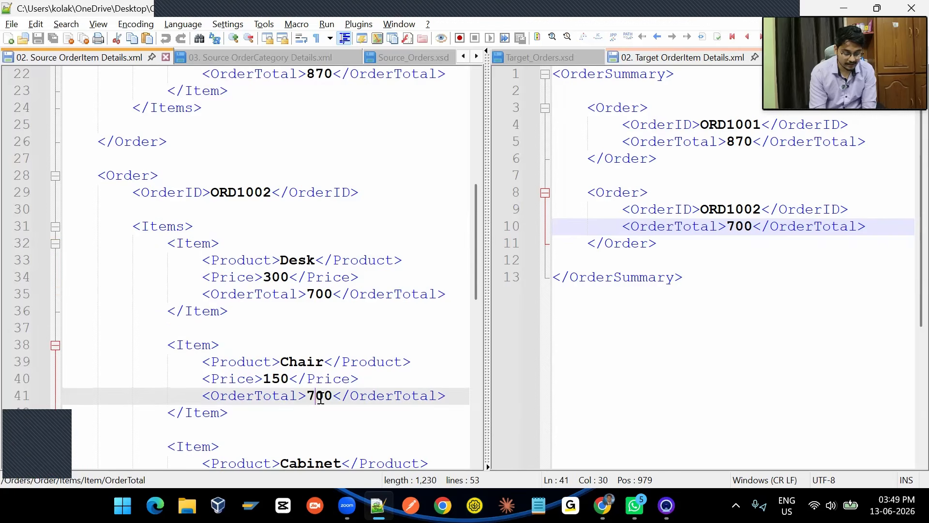
click(197, 344)
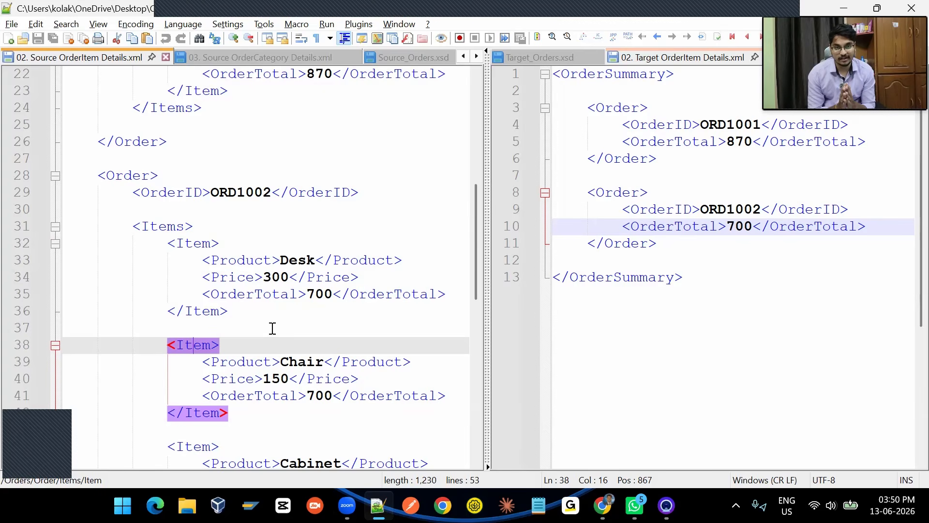
scroll(272, 329, down, 1)
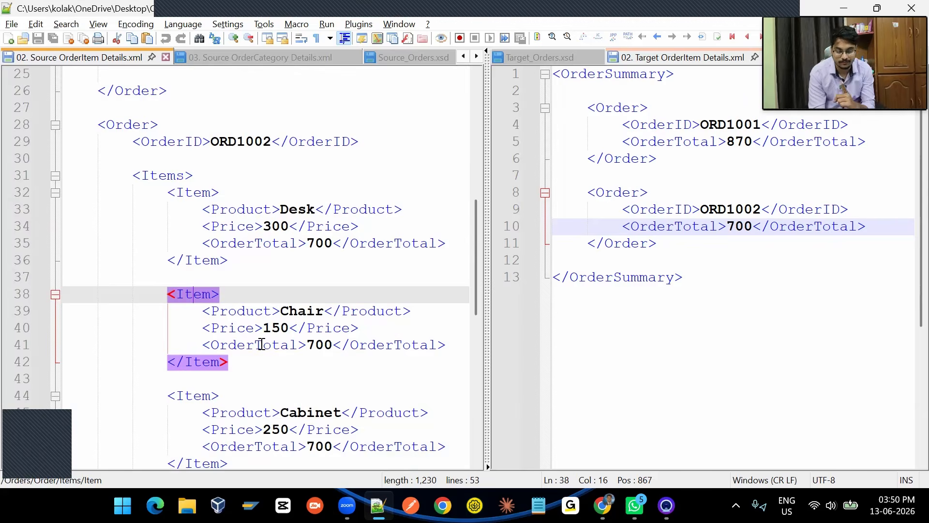
scroll(261, 344, up, 7)
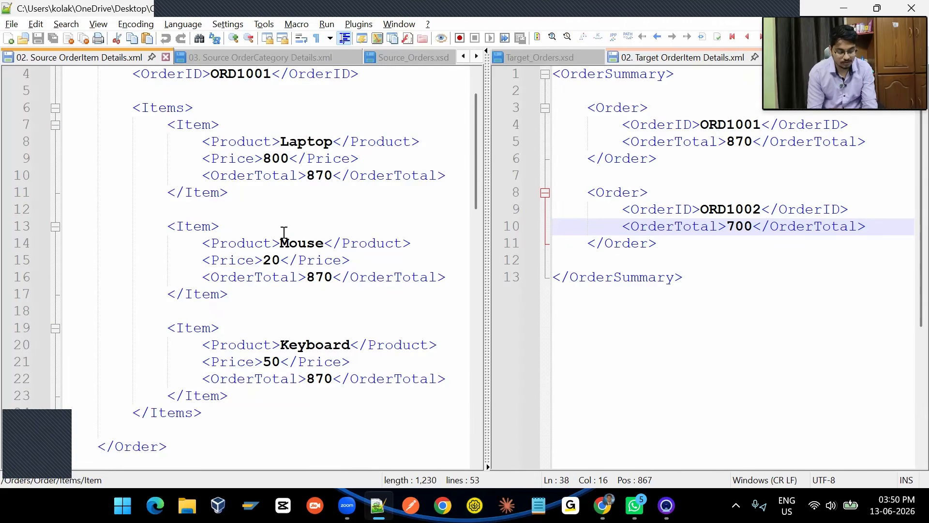
Step: Return to the mapping, move the message queue window off the source OrderTotal field, and view that field's context options
key(alt+Tab)
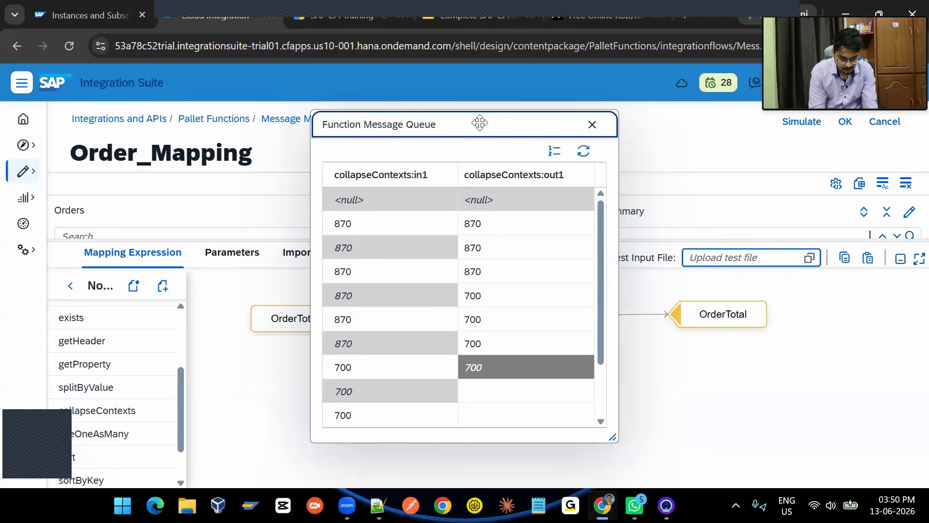
drag(481, 125, 634, 148)
mouse_move(321, 318)
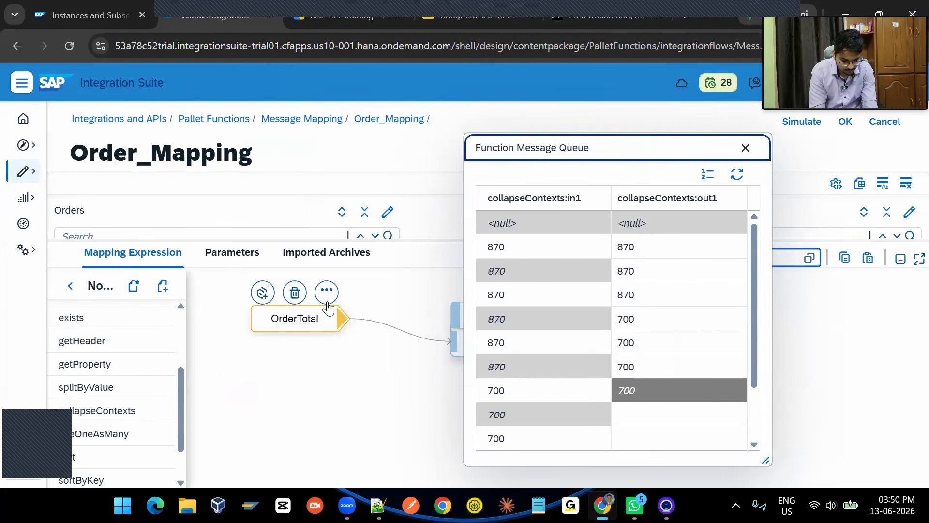
click(327, 291)
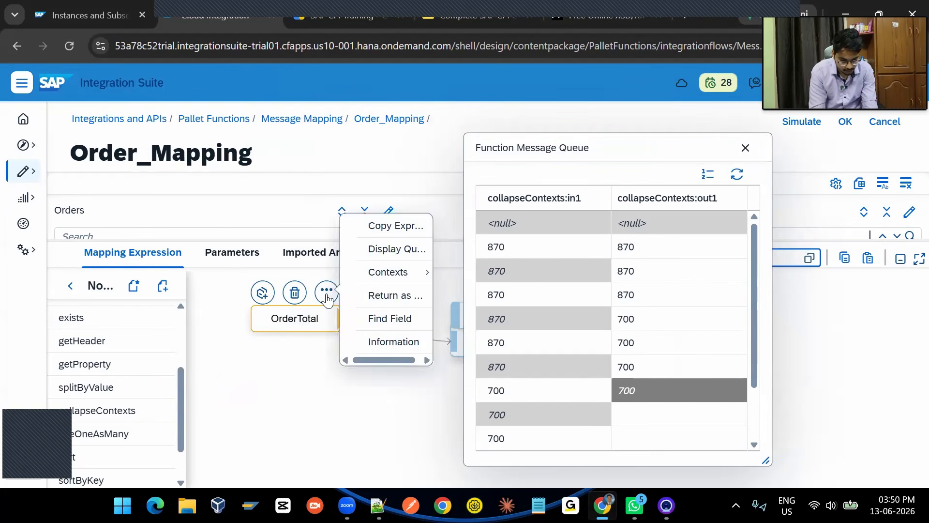
click(377, 285)
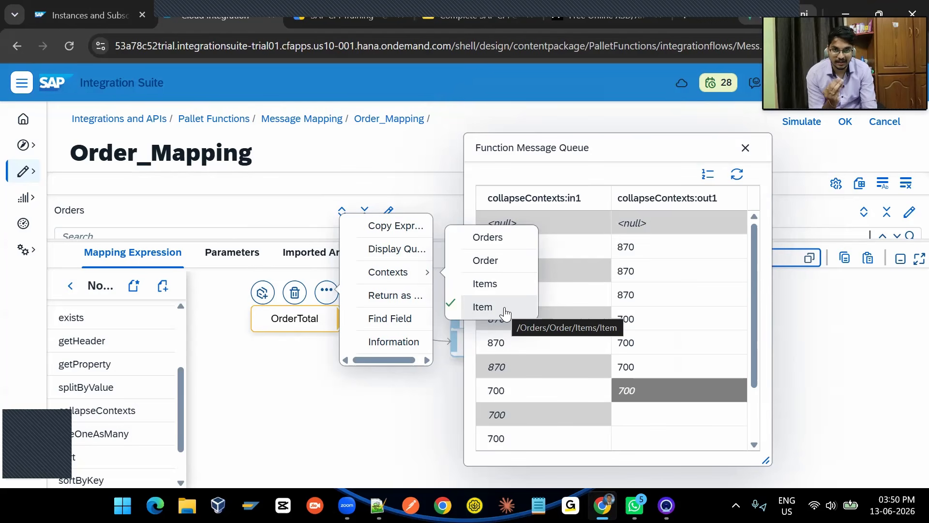
click(327, 327)
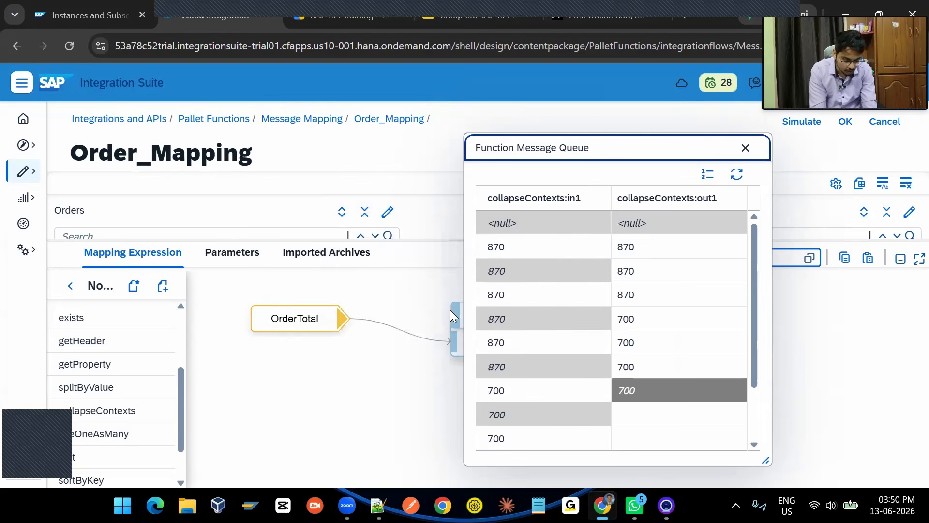
Step: Set the context of the source OrderTotal field to Order and refresh the collapseContexts message queue
click(327, 290)
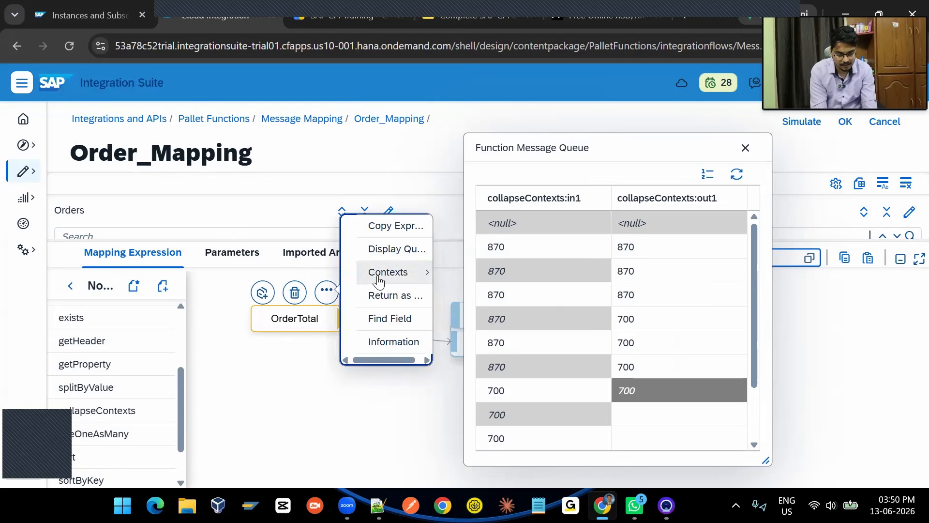
mouse_move(379, 280)
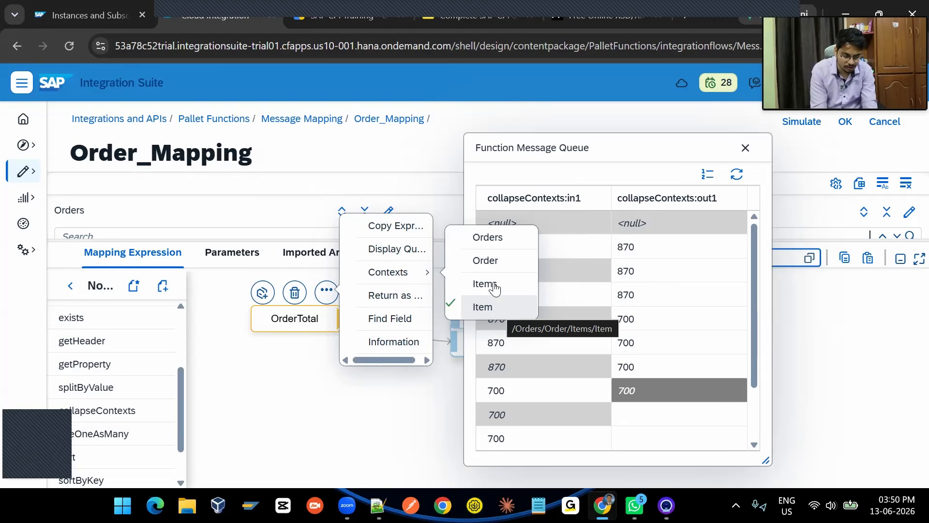
click(486, 260)
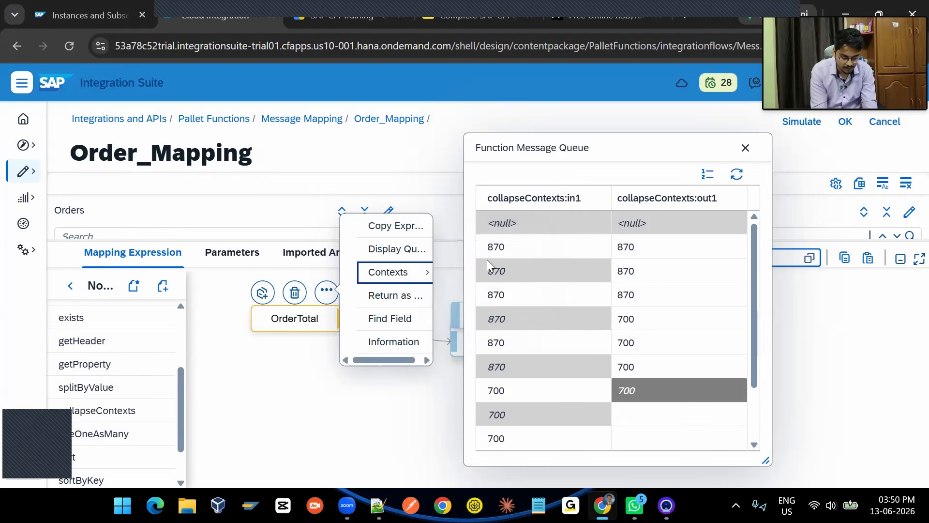
click(301, 363)
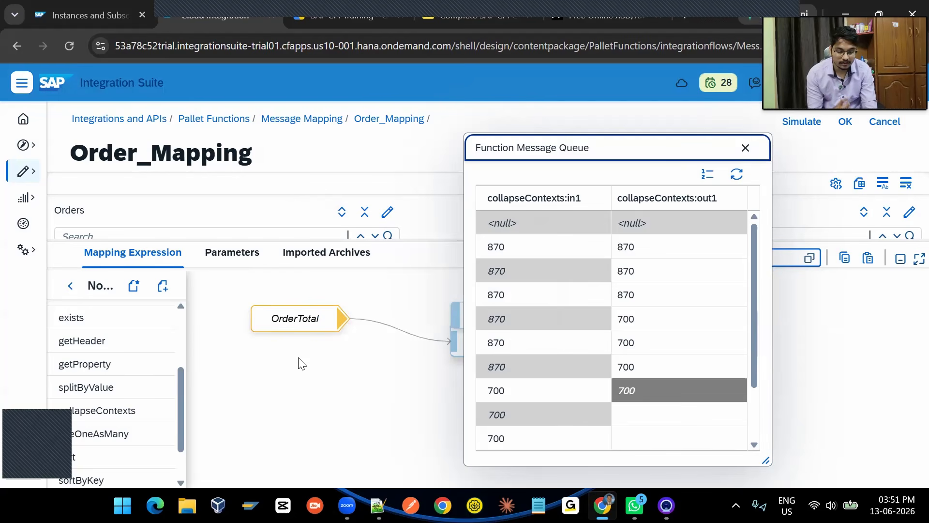
click(738, 175)
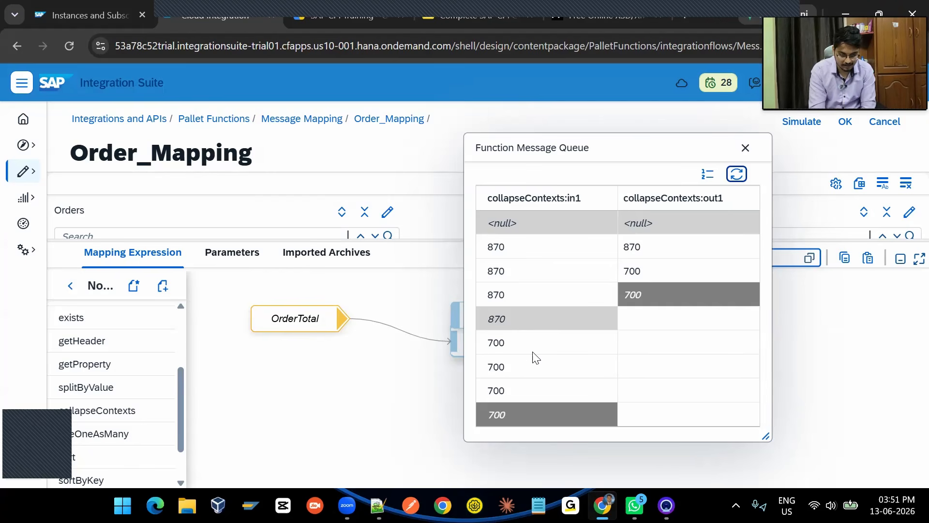
Step: Compare the input and output values for each order in the collapseContexts message queue
click(635, 246)
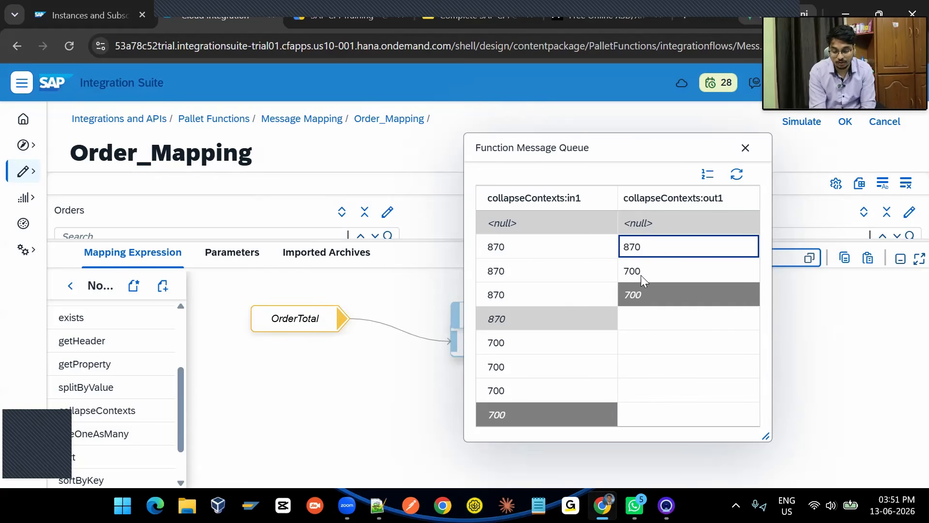
double_click(495, 248)
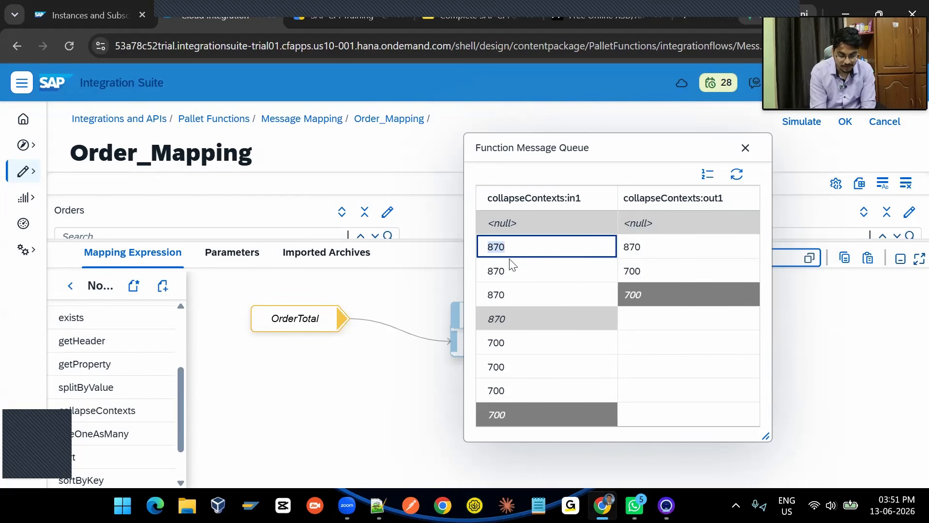
click(643, 252)
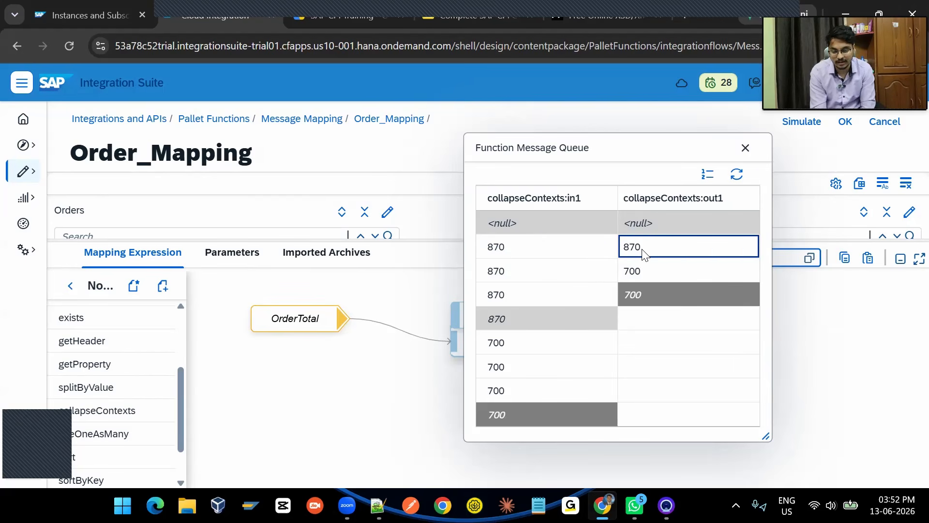
click(503, 343)
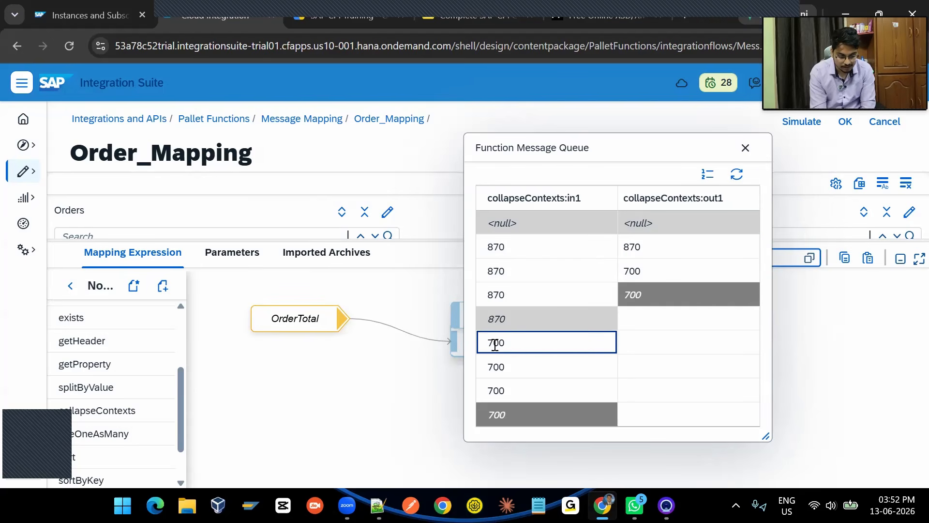
click(663, 270)
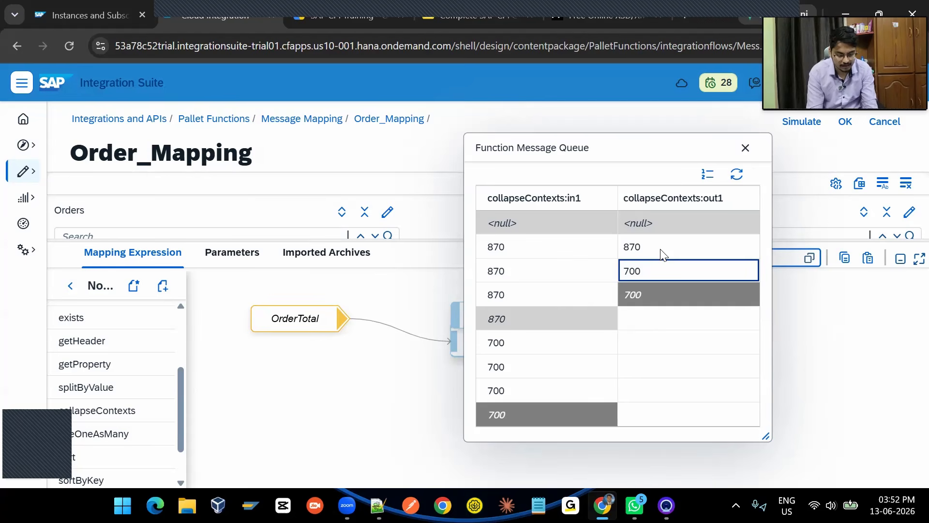
Step: Switch to Notepad++ and examine the two Order nodes and their OrderTotal values in 02. Target OrderItem Details.xml
key(alt+Tab)
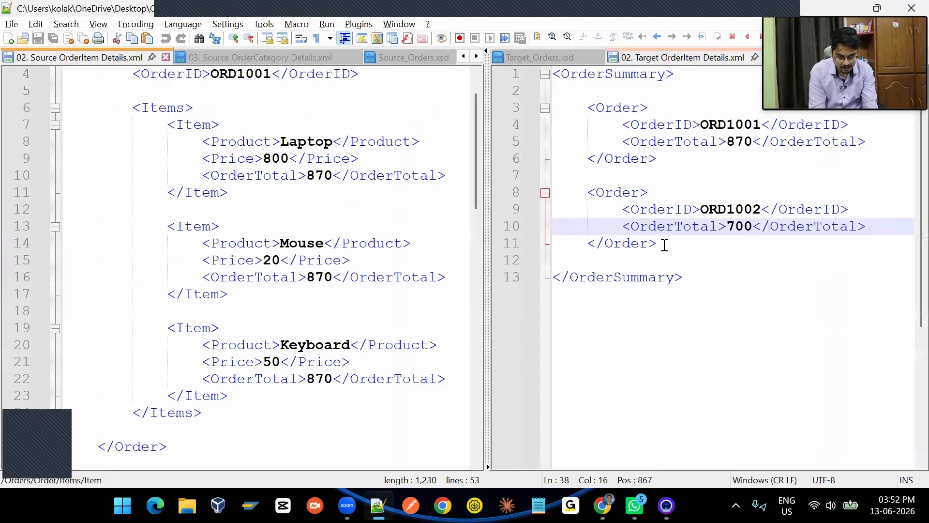
click(740, 145)
click(622, 107)
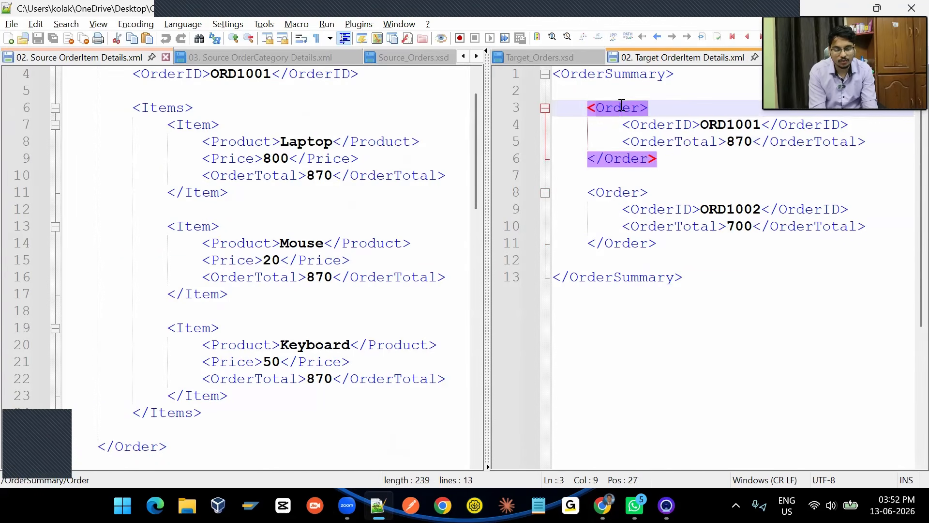
click(743, 224)
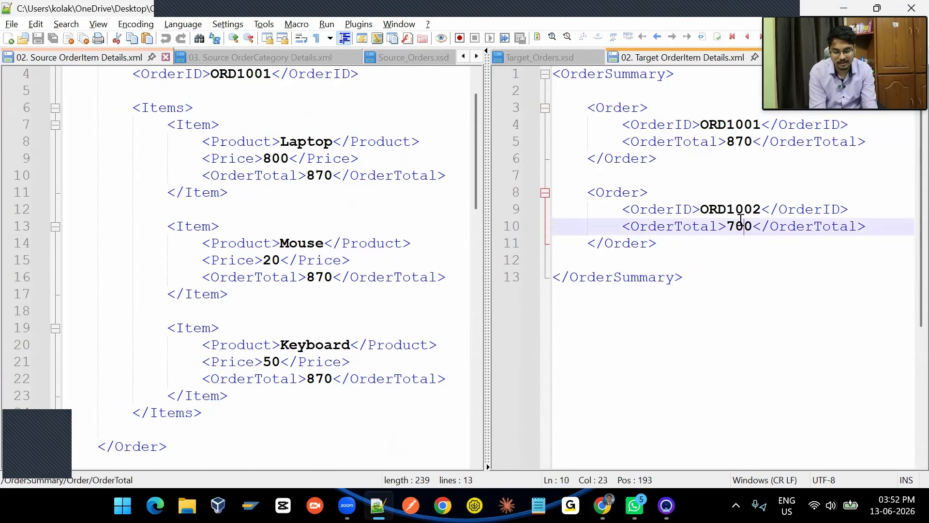
click(617, 191)
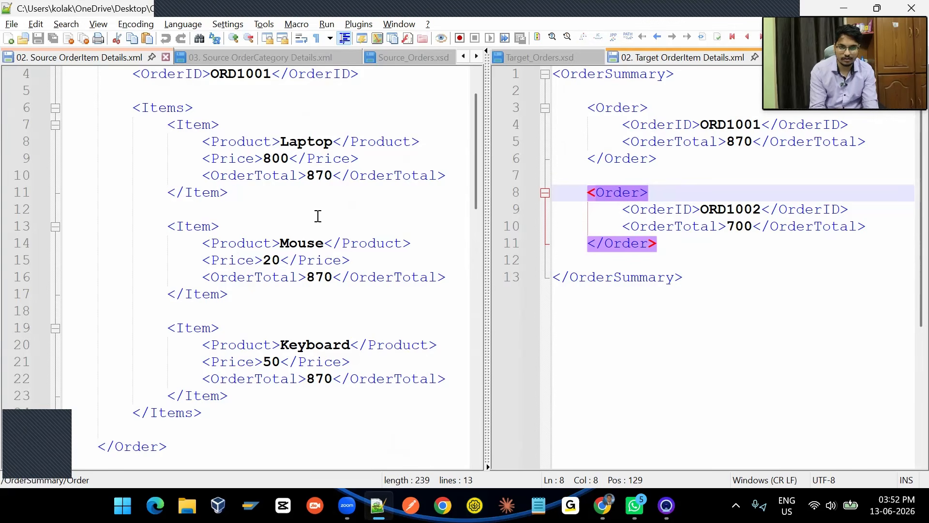
click(700, 156)
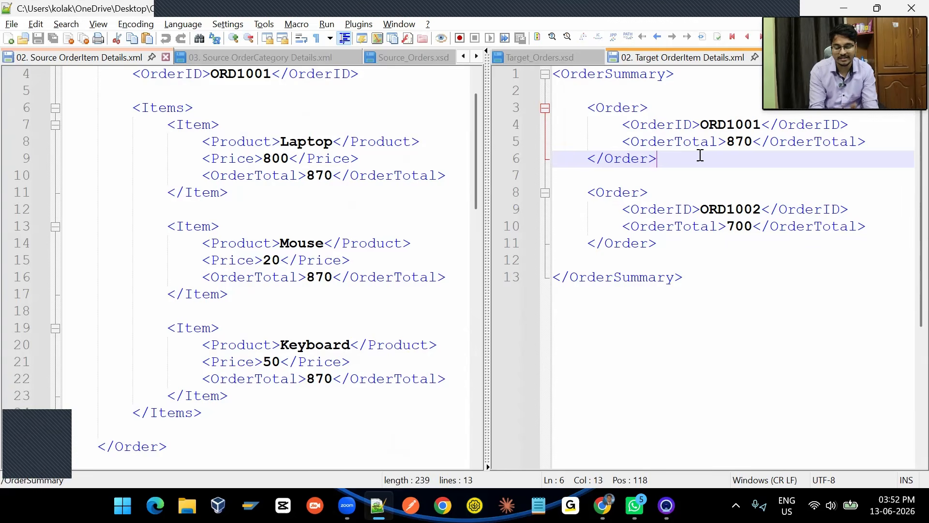
click(734, 143)
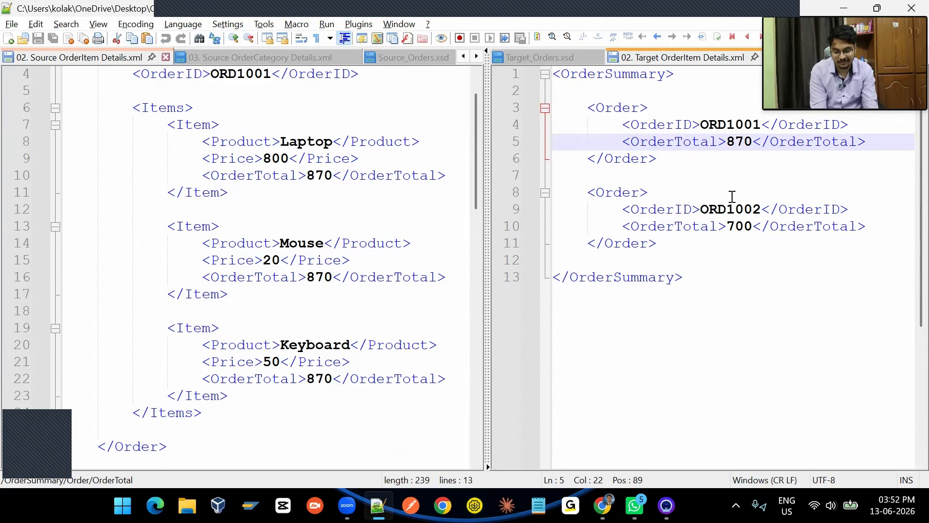
click(738, 230)
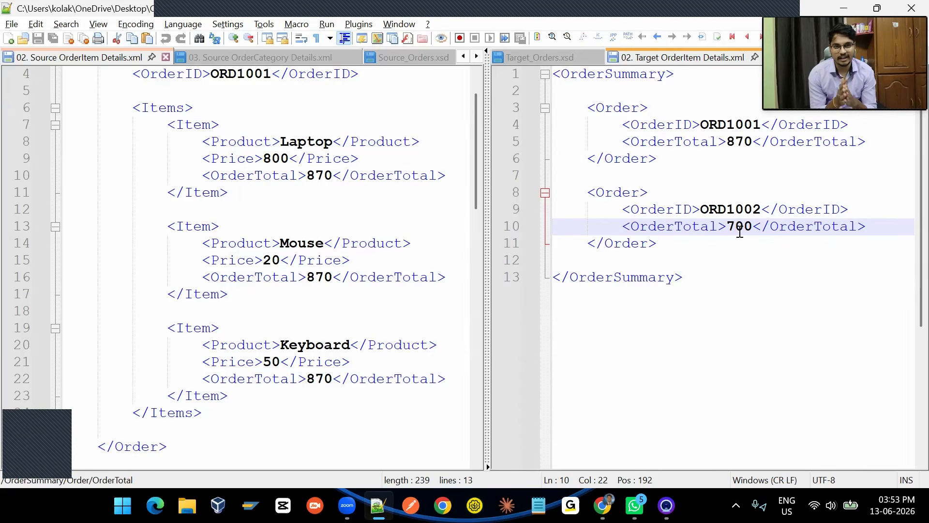
Step: Return to the mapping, close the message queue and move the collapseContexts function closer to the source OrderTotal field
key(alt+Tab)
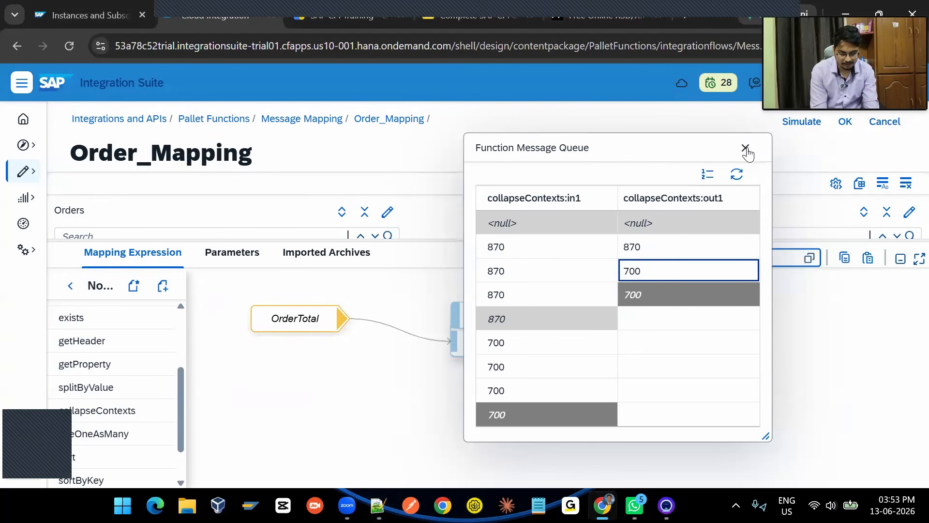
click(745, 149)
click(496, 314)
drag(496, 314, 436, 333)
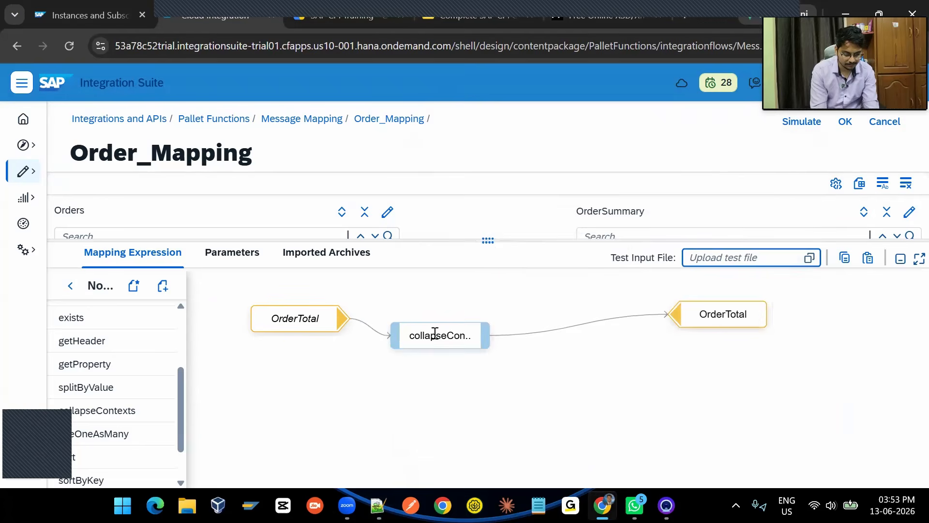
Step: Add the splitByValue function and connect it between the collapseContexts output and the target OrderTotal field
scroll(99, 394, up, 1)
drag(100, 399, 585, 354)
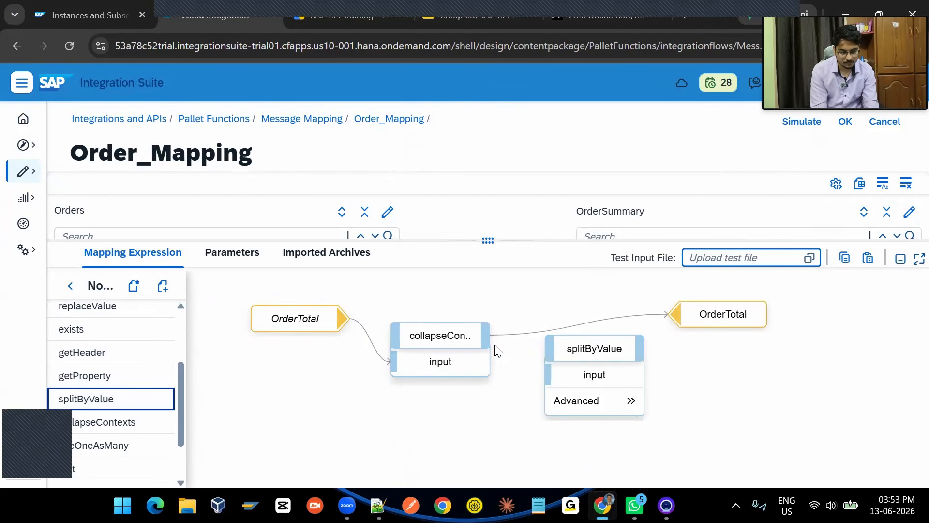
drag(488, 336, 556, 374)
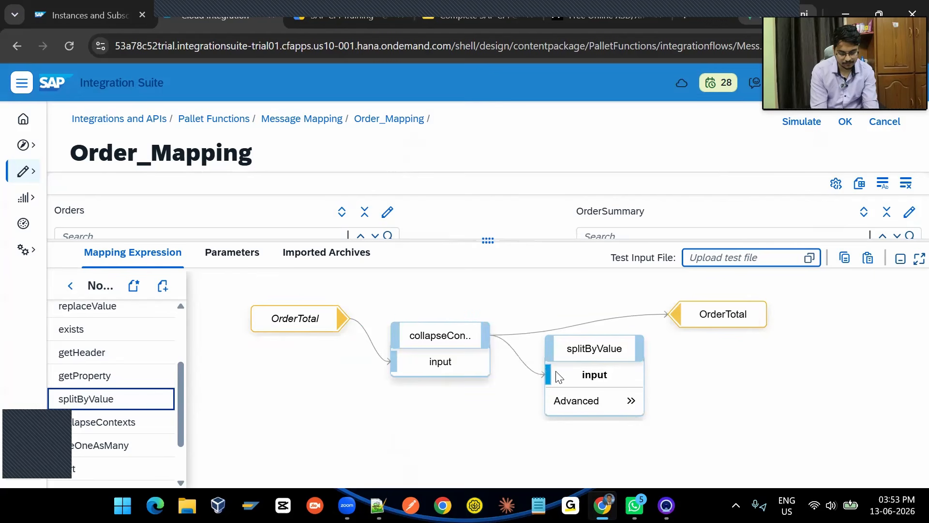
drag(645, 348, 673, 314)
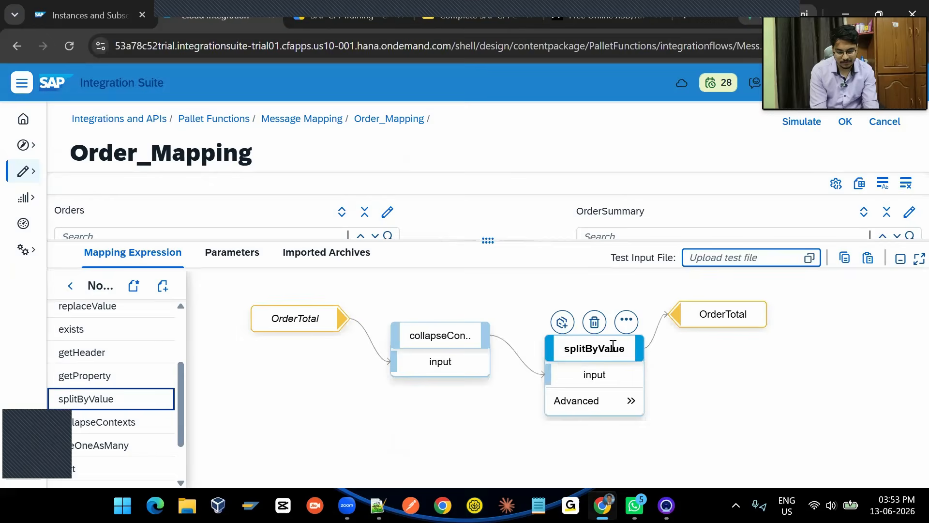
Step: Display the message queue of splitByValue and compare its input values with the output values and context changes
click(626, 319)
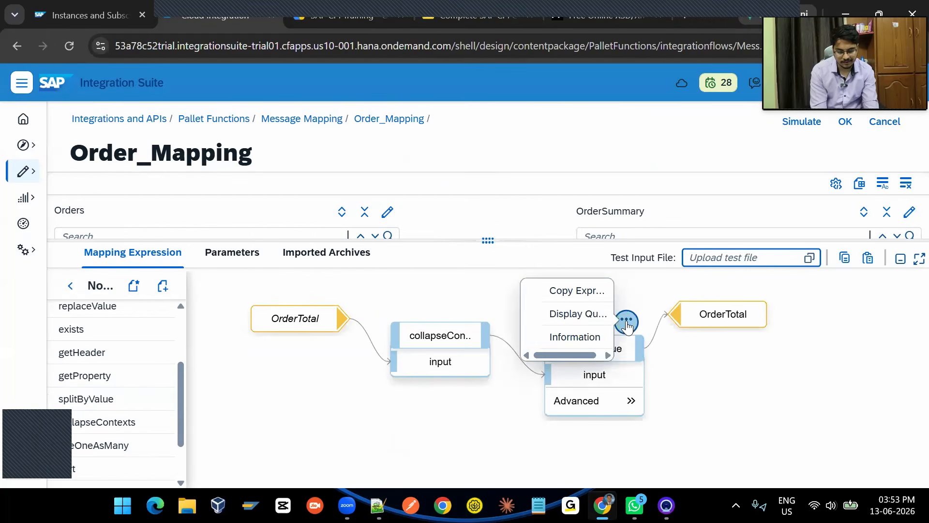
click(579, 314)
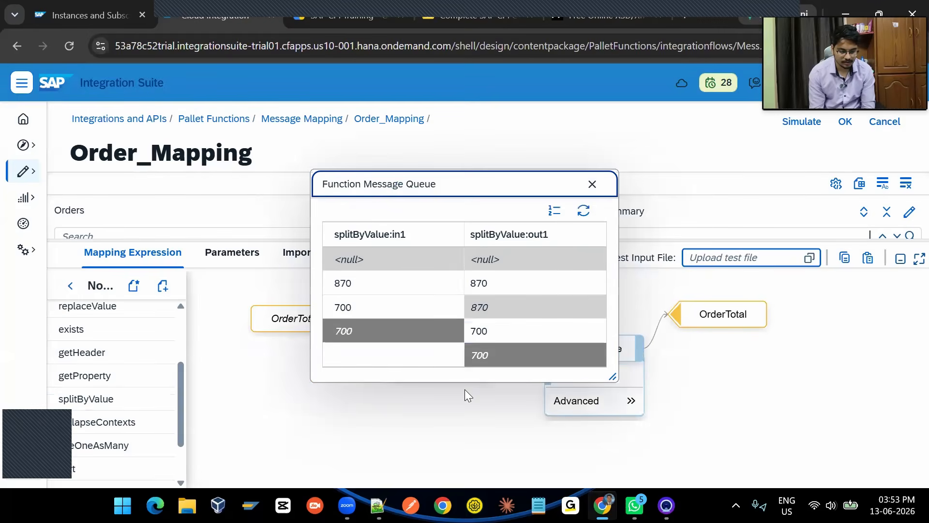
click(341, 282)
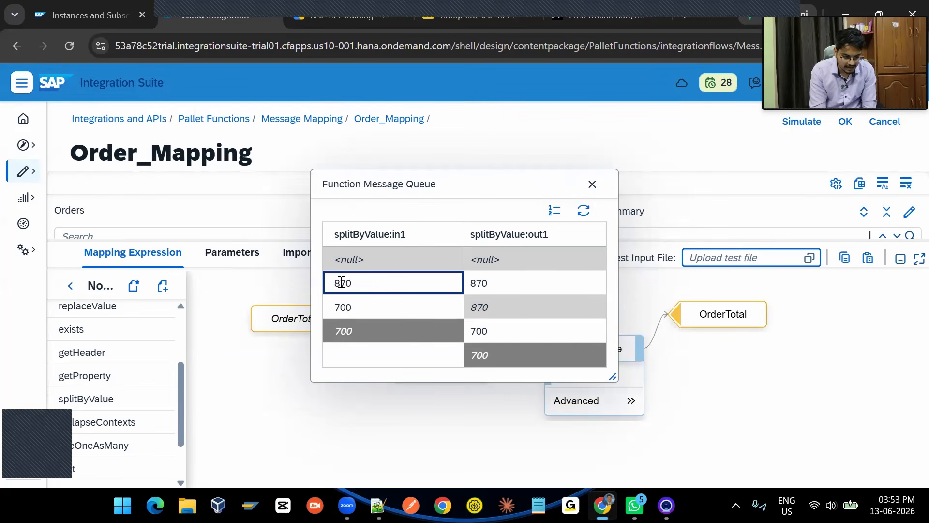
click(343, 305)
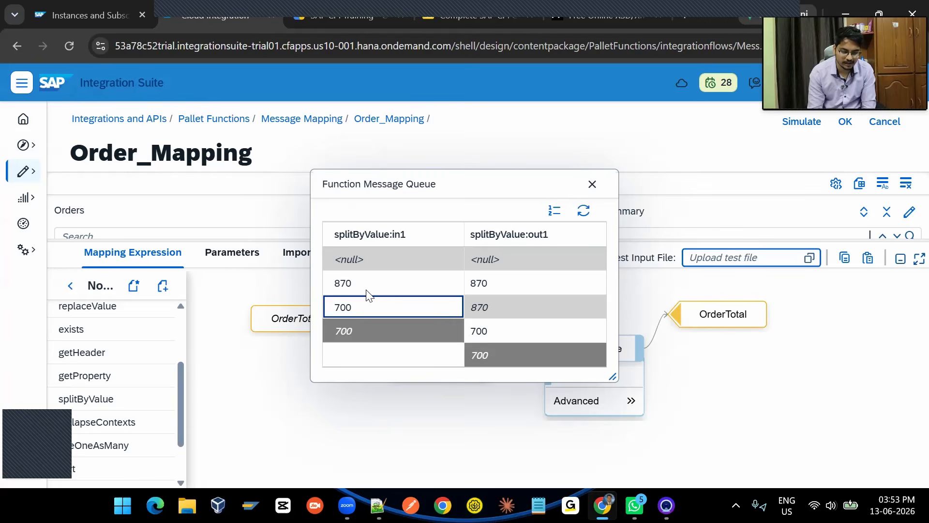
click(484, 312)
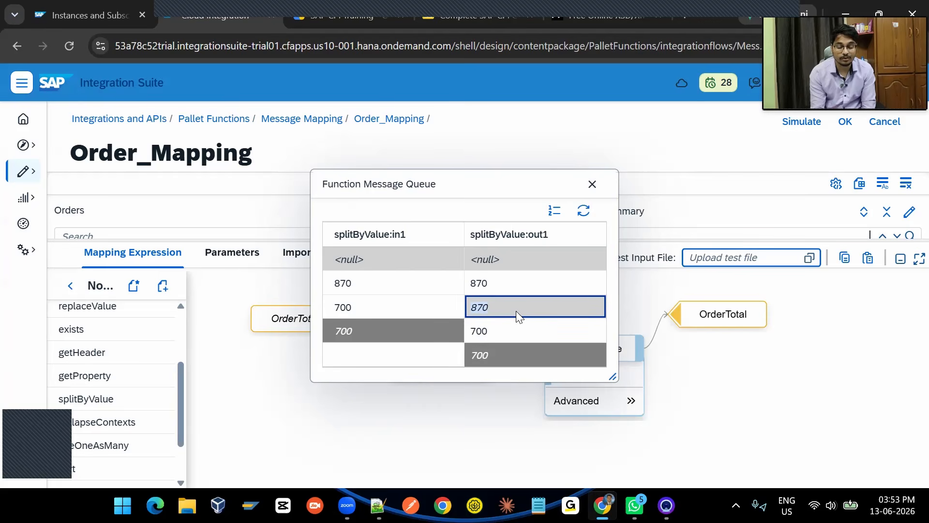
click(483, 281)
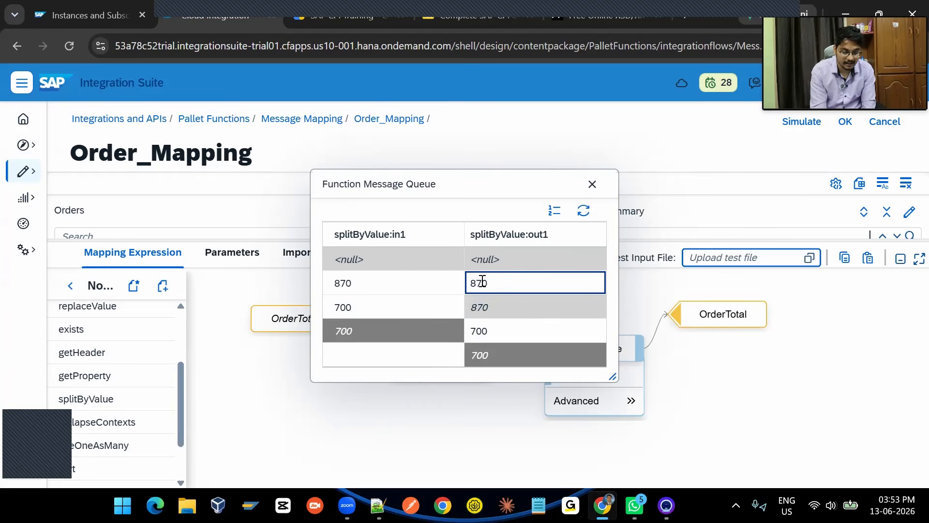
click(479, 332)
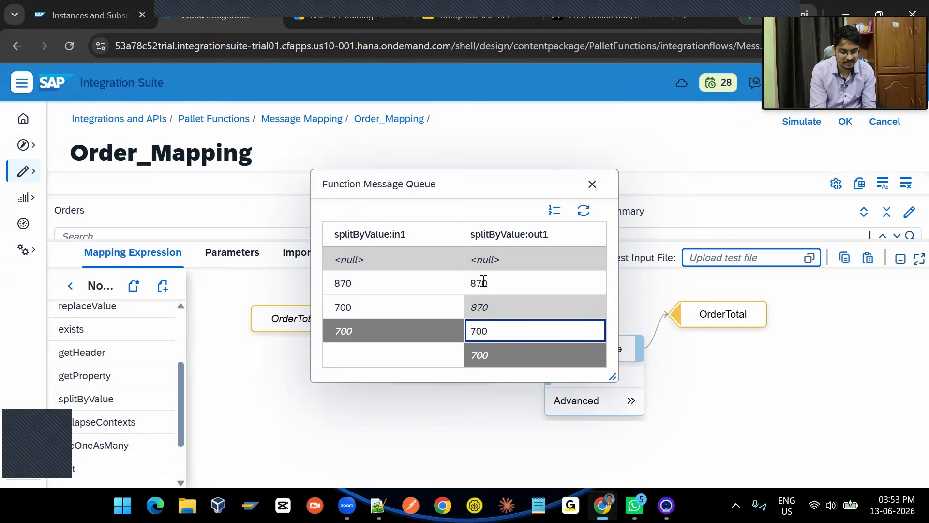
drag(481, 284, 480, 326)
click(493, 309)
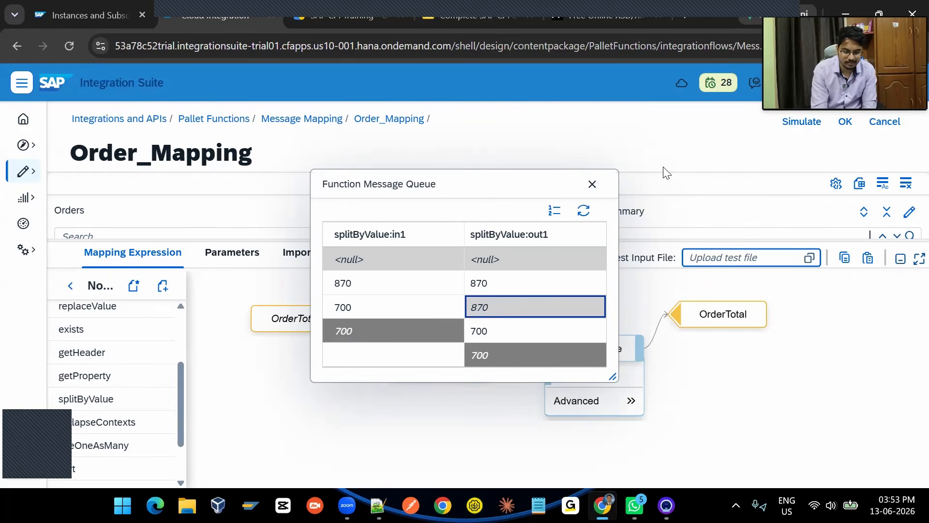
Step: Simulate Order_Mapping with the loaded test input, run the test and check the OrderTotal of both orders in the output
click(792, 125)
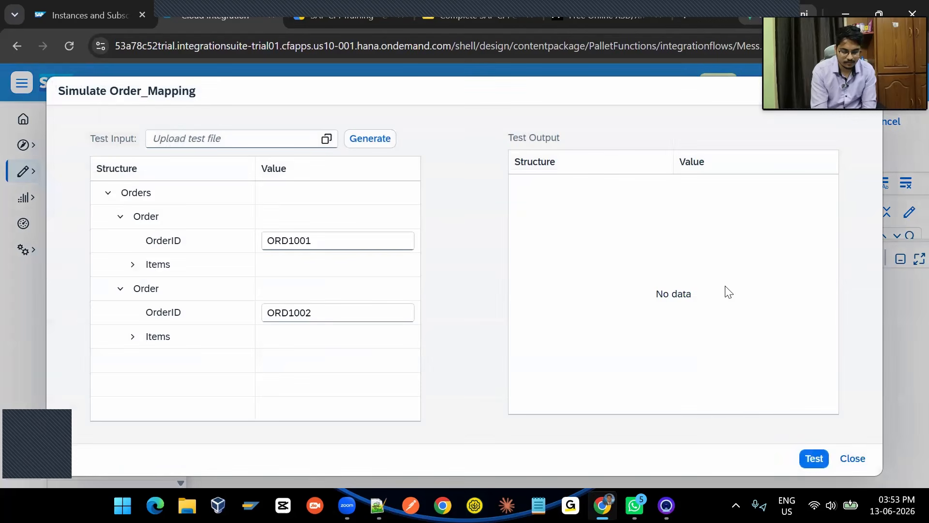
click(814, 460)
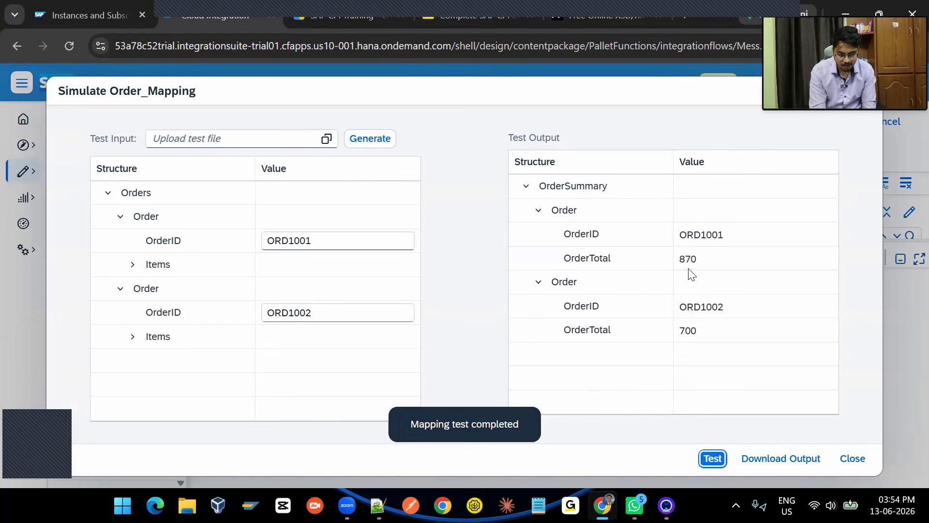
click(689, 266)
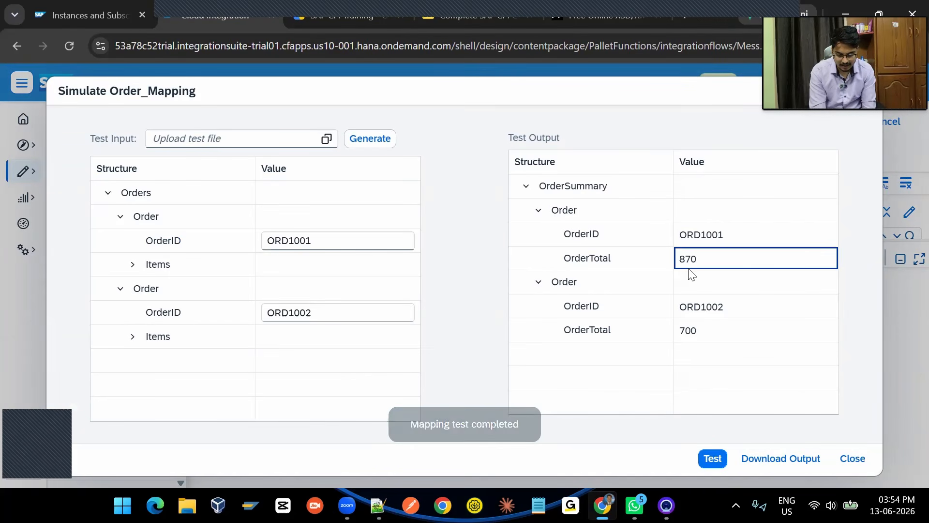
click(688, 330)
click(470, 329)
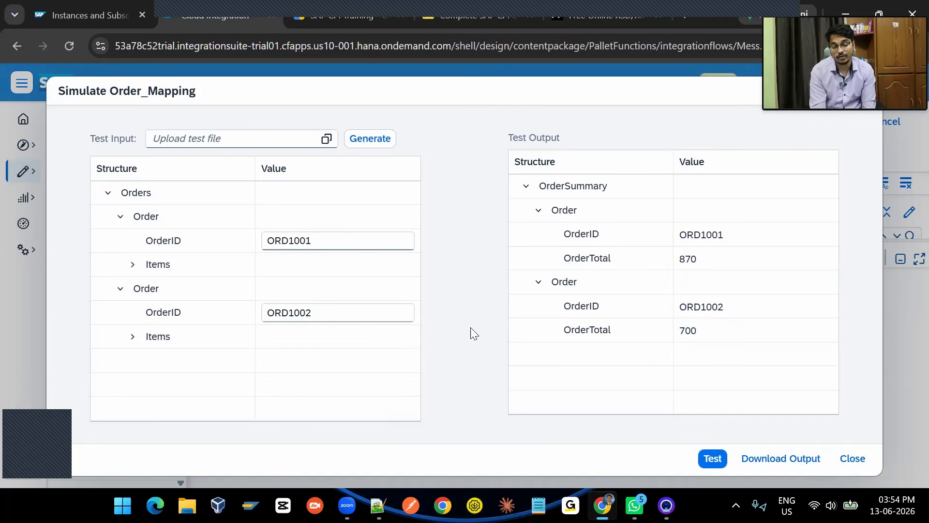
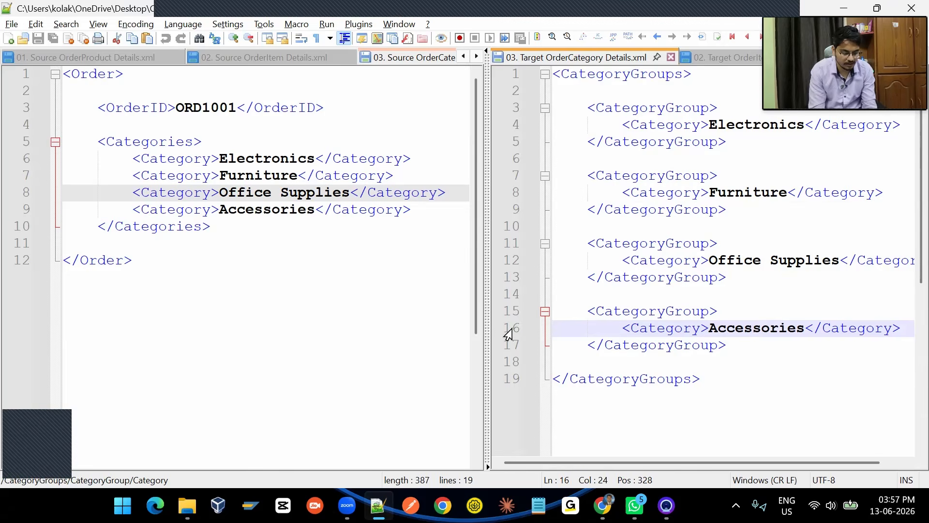
Step: Copy the entire XML of 03. Source OrderCategory Details.xml into the FreeFormatter XSD generator
click(246, 209)
key(ctrl+a)
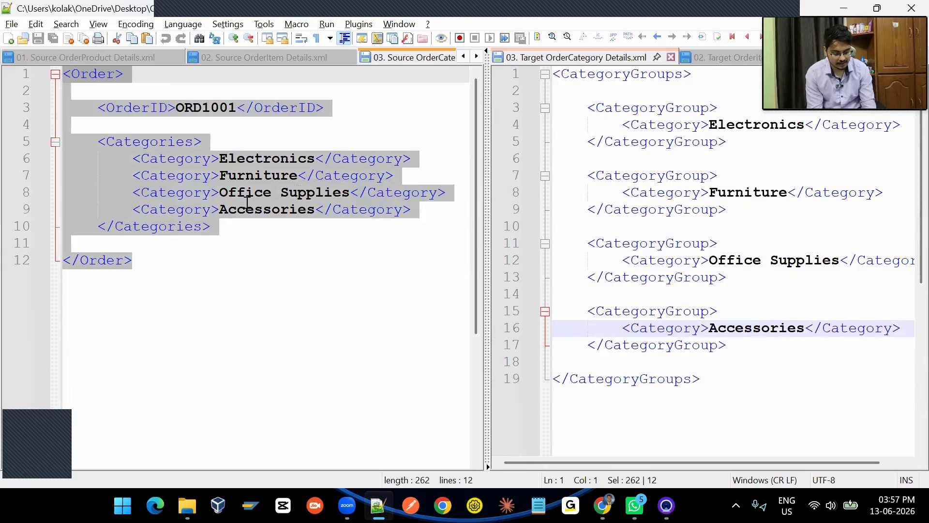
key(alt+Tab)
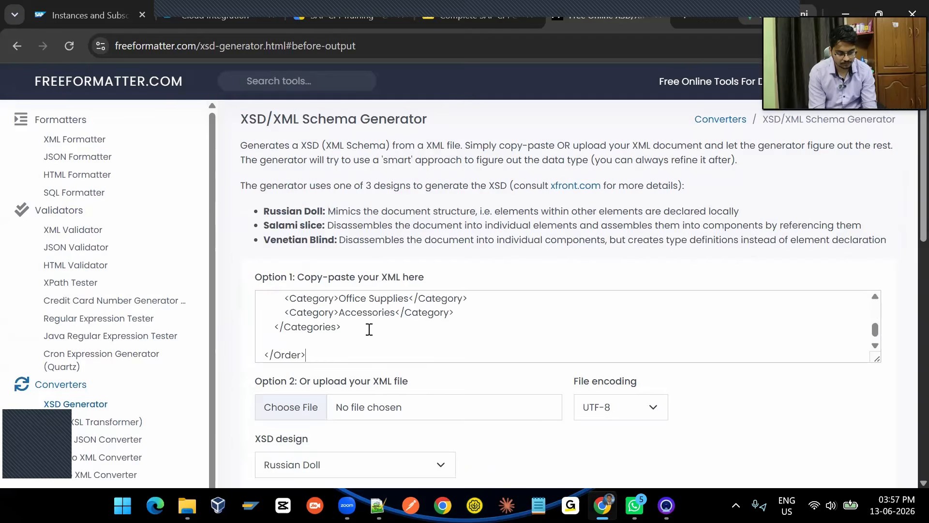
Step: Generate the XSD from the pasted category XML with the Russian Doll design and save it
scroll(370, 329, down, 4)
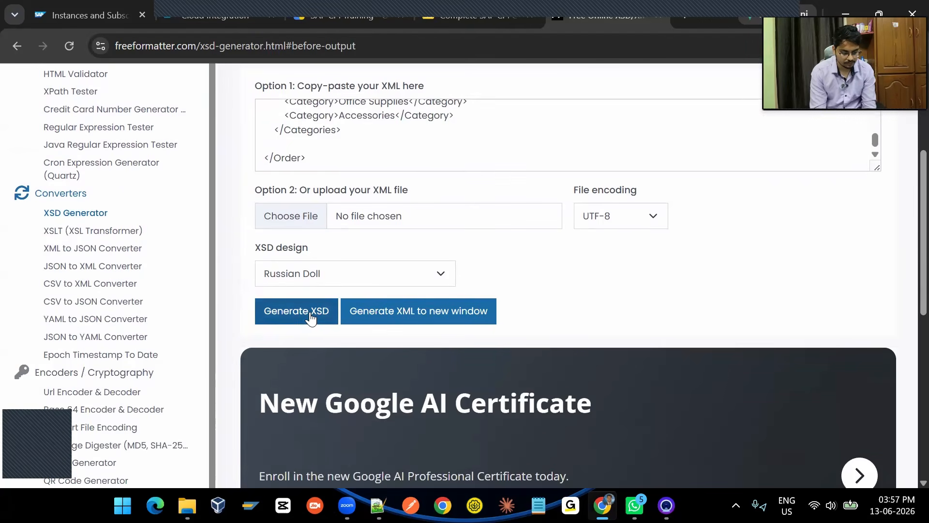
click(311, 315)
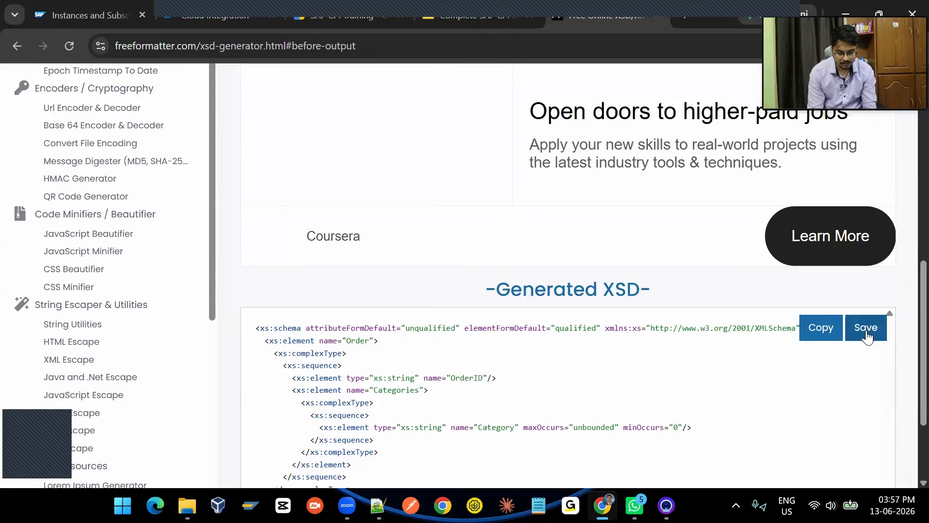
click(866, 333)
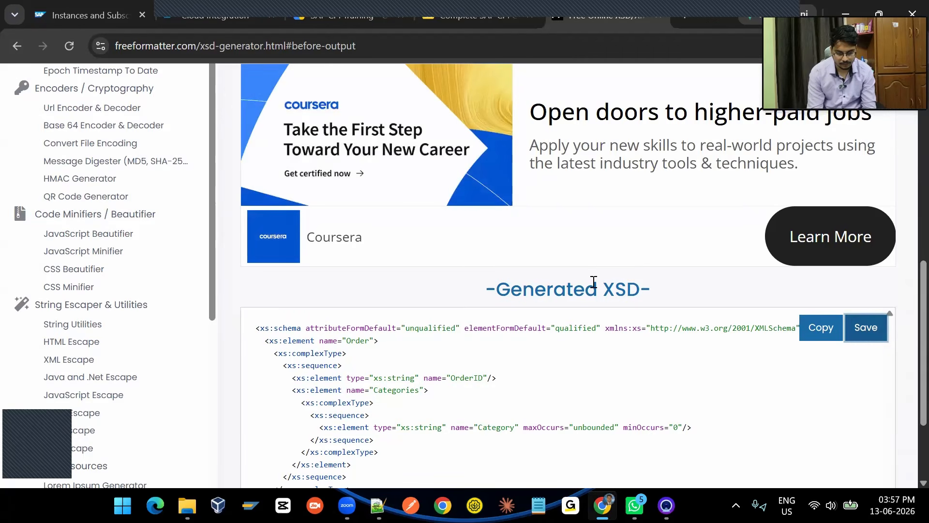
Step: Replace the XML in the FreeFormatter XSD generator with the entire content of 03. Target OrderCategory Details.xml
mouse_move(378, 506)
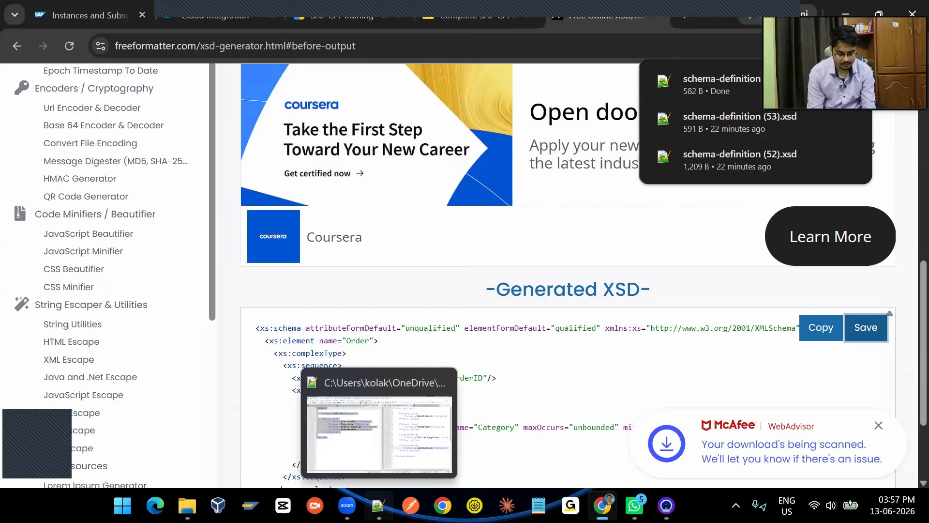
click(379, 426)
click(672, 279)
key(ctrl+a)
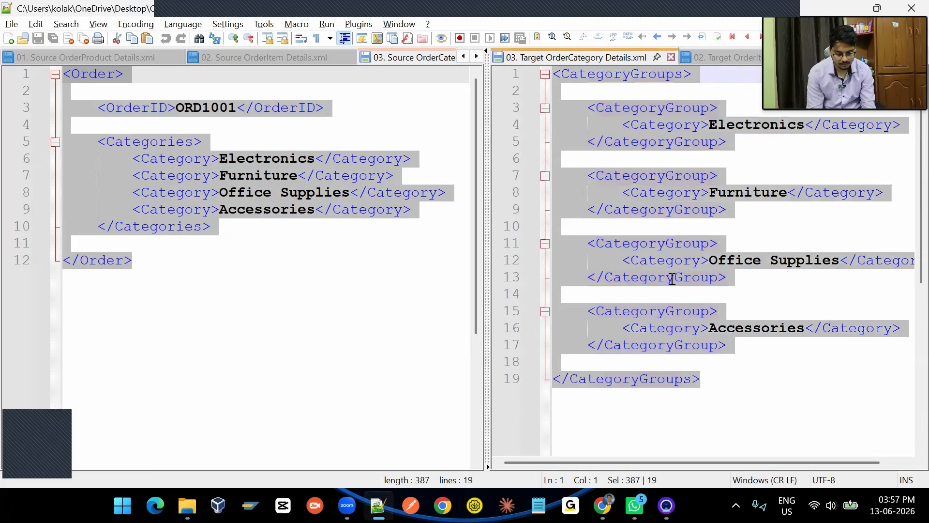
key(alt+Tab)
scroll(558, 274, up, 5)
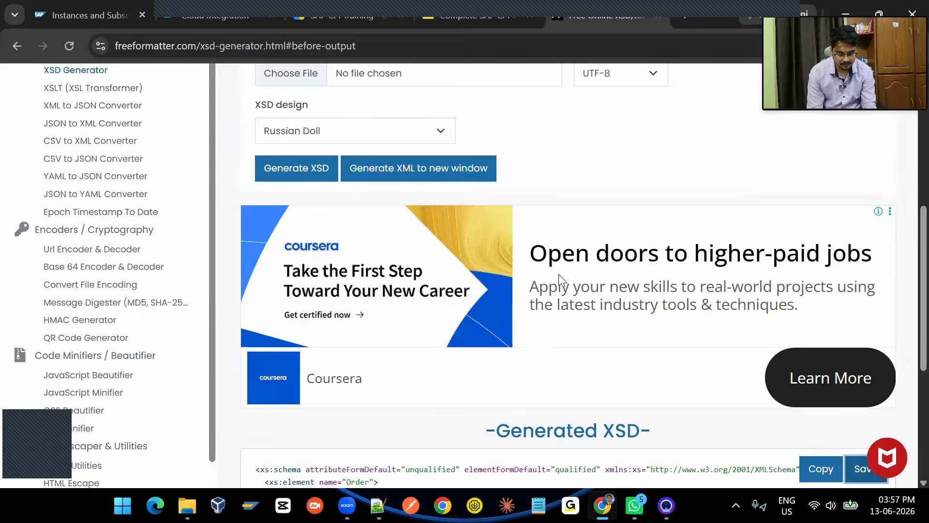
click(456, 293)
key(ctrl+a)
key(ctrl+v)
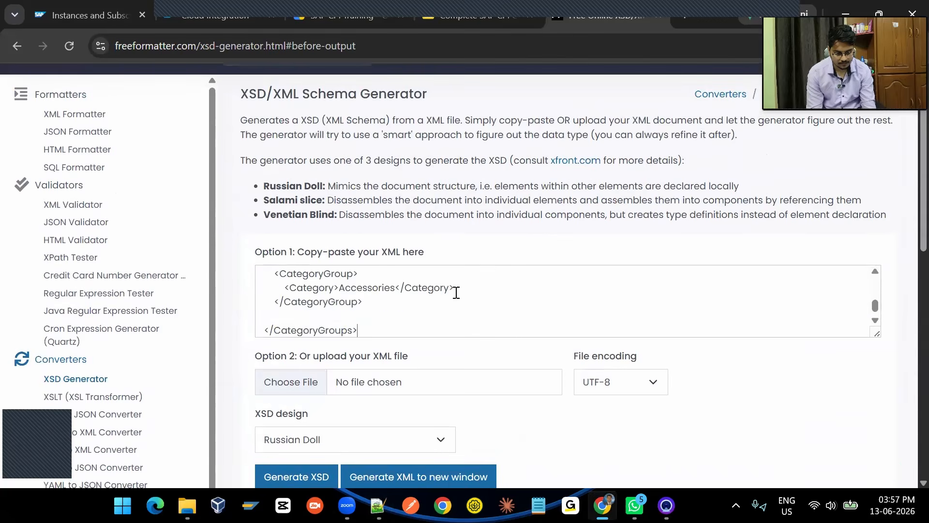
Step: Generate the XSD from the pasted CategoryGroups XML with the Russian Doll design and save it
scroll(455, 293, down, 4)
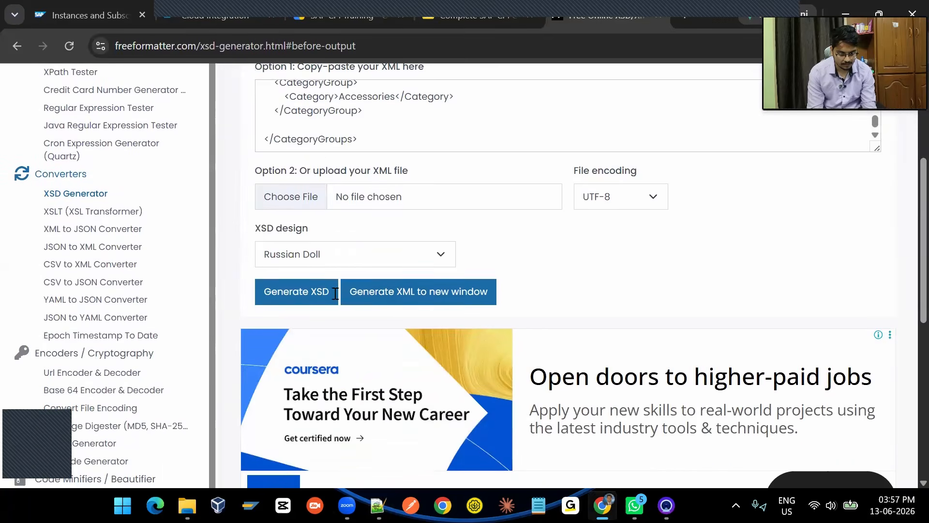
click(284, 288)
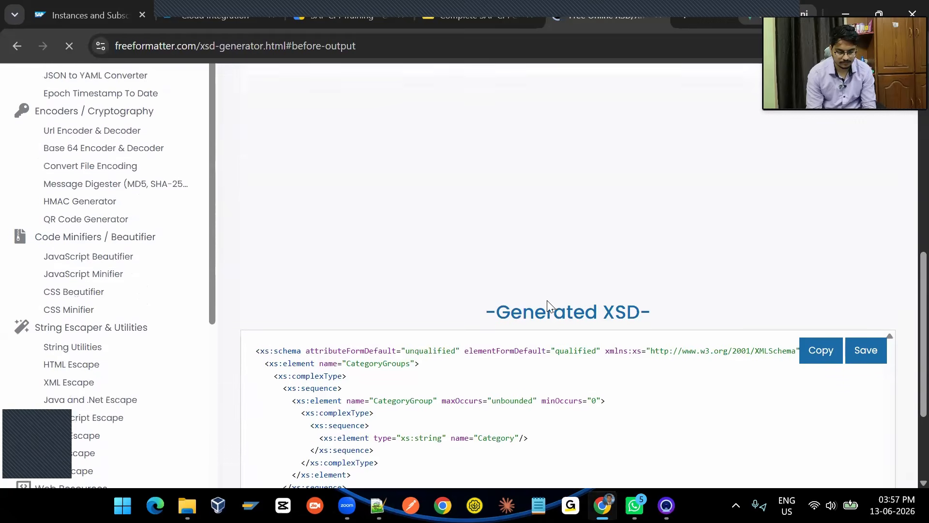
click(858, 331)
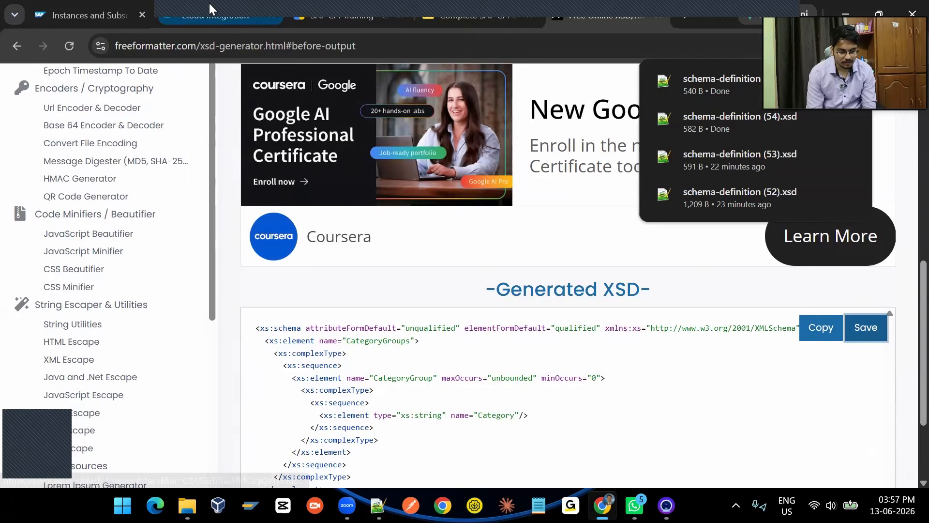
Step: Return to Order_Mapping in SAP Integration Suite and delete its Orders source message and OrderSummary target message
click(196, 10)
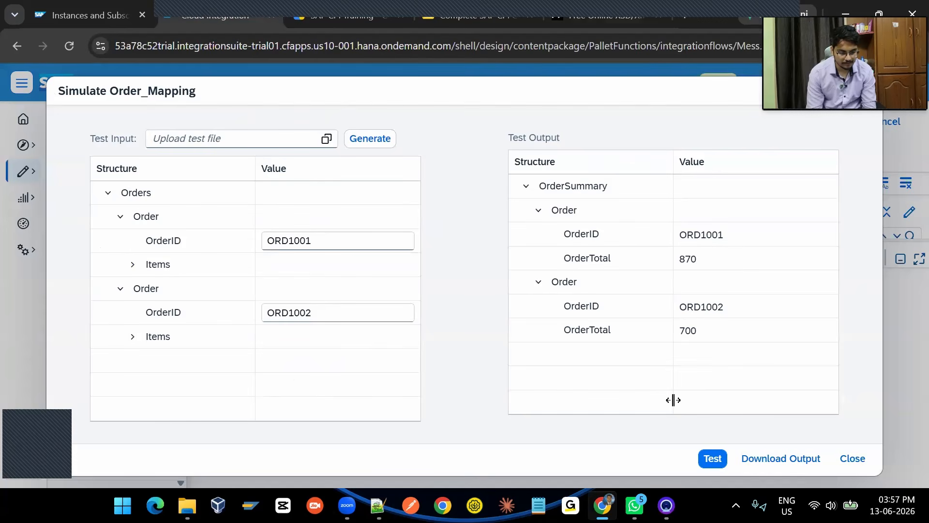
click(854, 458)
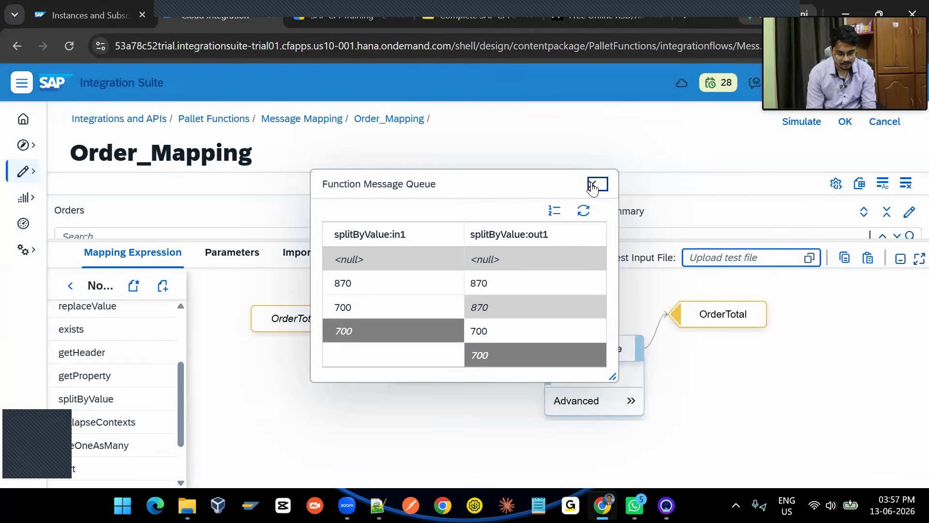
click(593, 186)
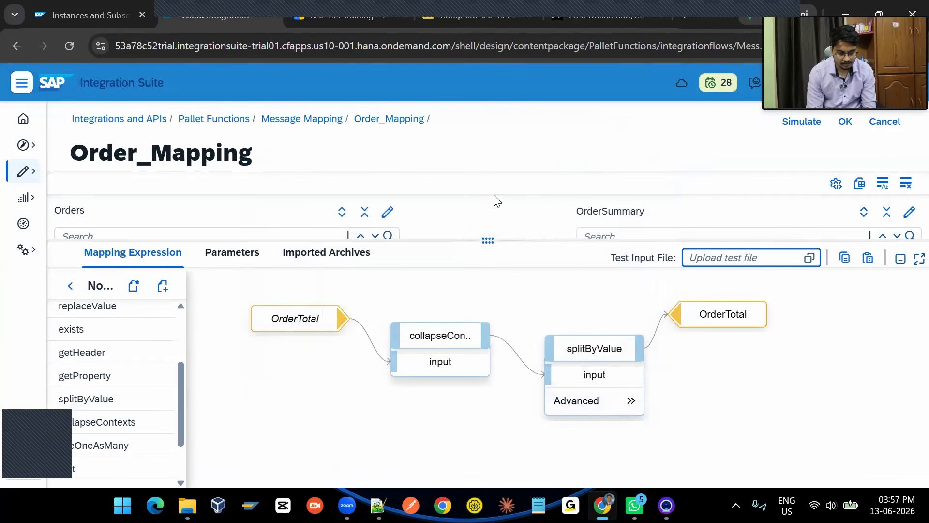
click(386, 212)
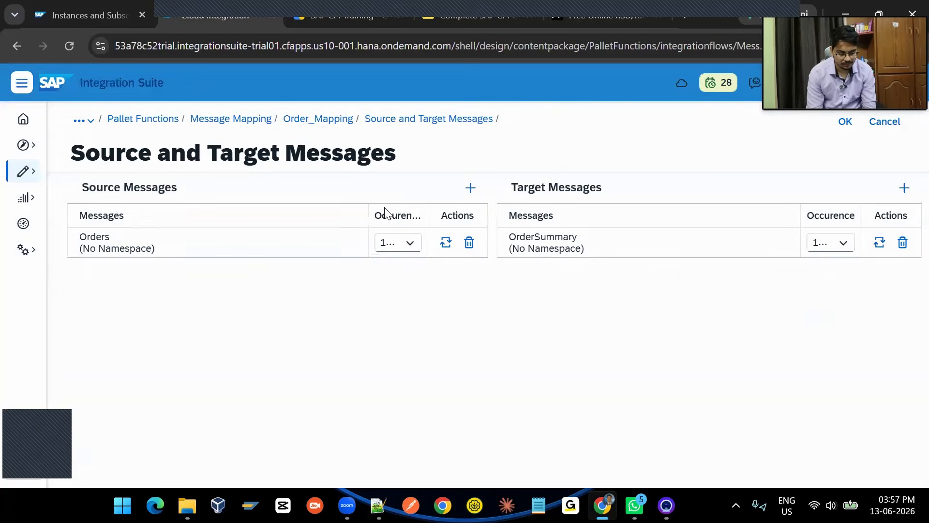
click(469, 242)
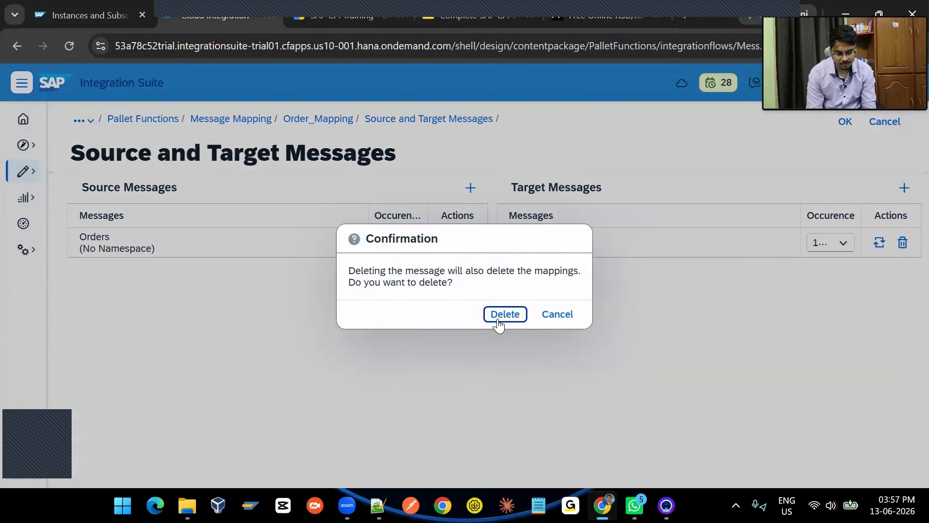
click(500, 321)
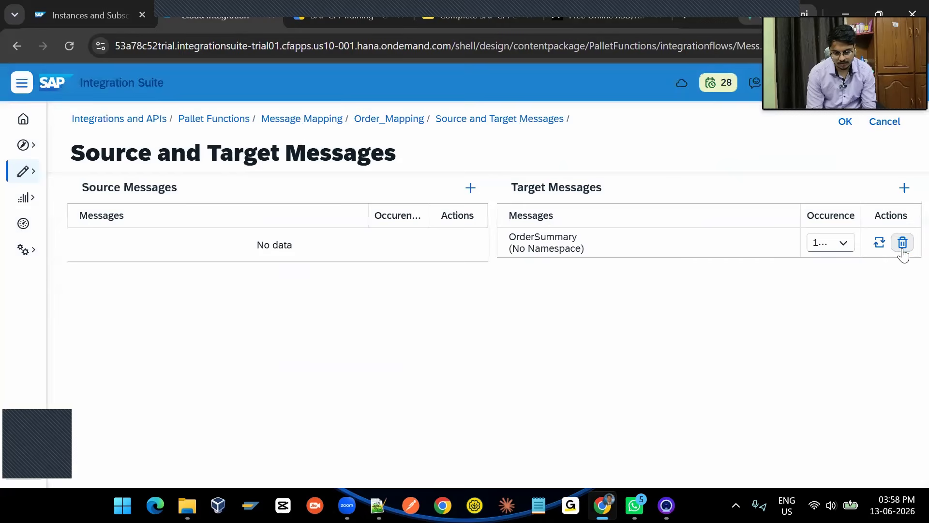
click(903, 242)
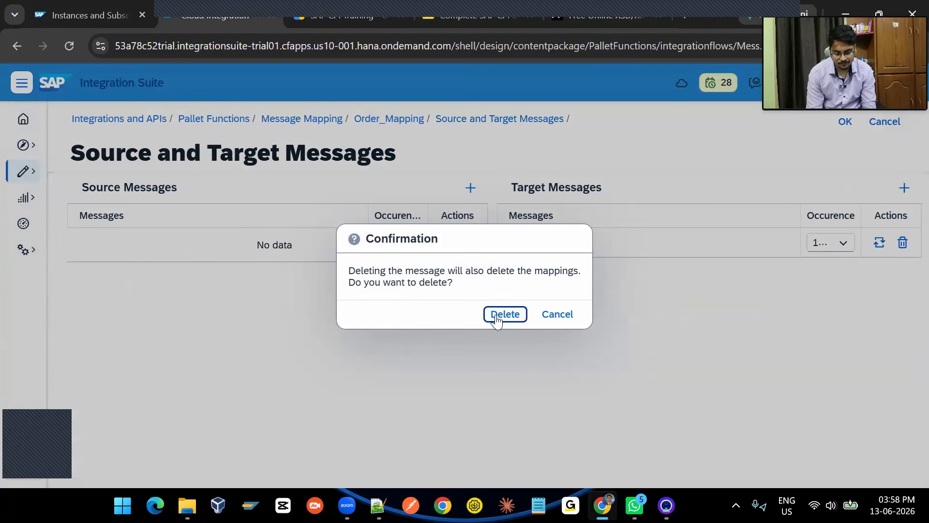
click(514, 316)
Step: Add the source message by uploading schema-definition (54) from the Downloads folder
click(468, 188)
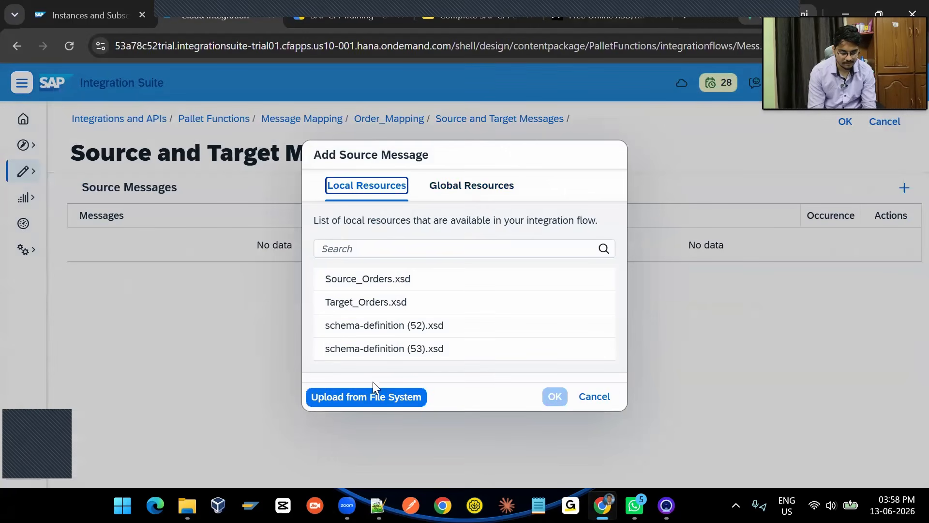
click(363, 397)
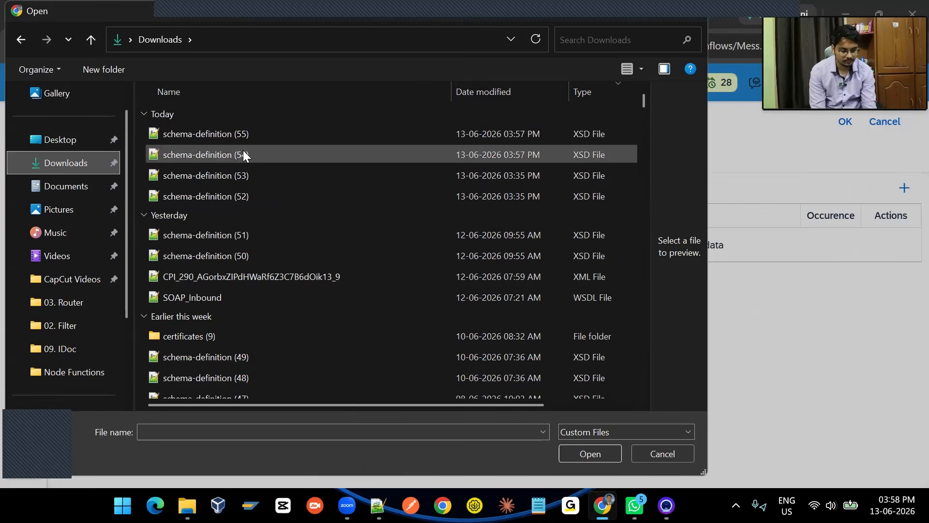
double_click(243, 151)
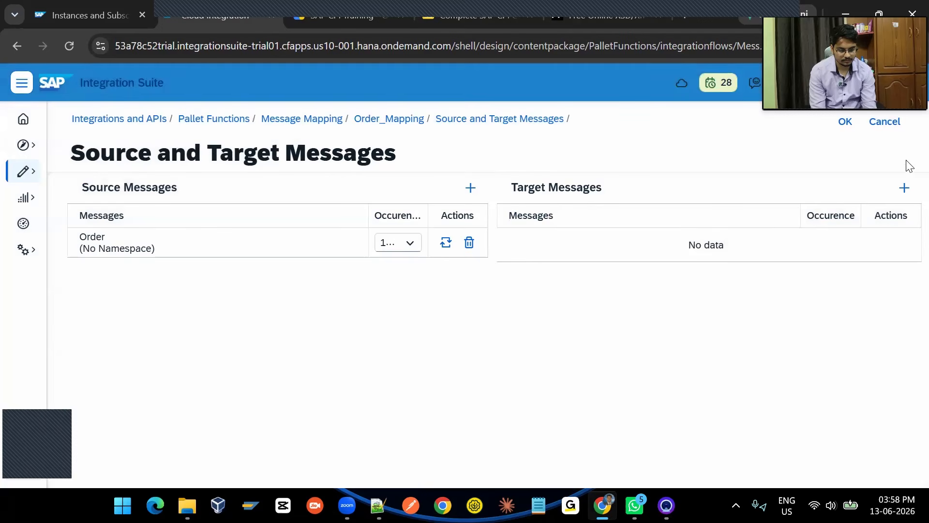
Step: Add the target message by uploading schema-definition (55) from the Downloads folder and apply both new messages to the mapping
click(904, 189)
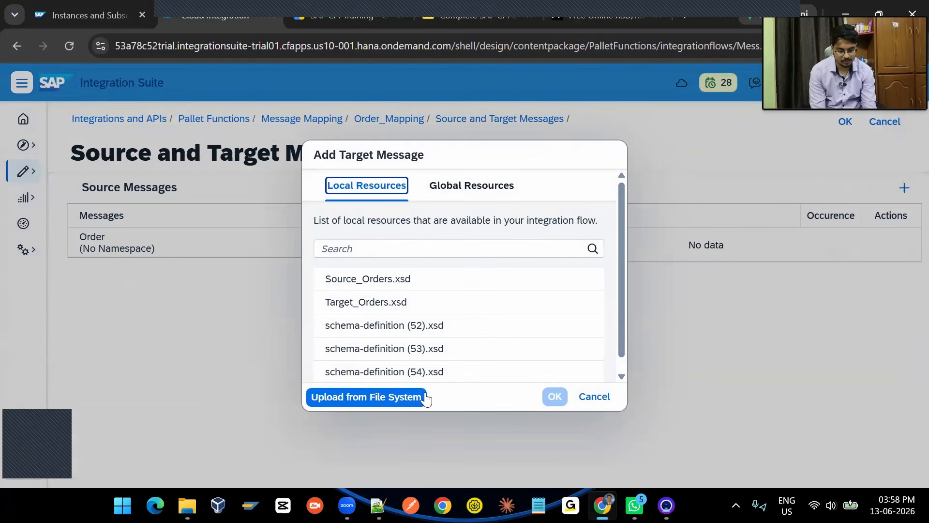
click(394, 398)
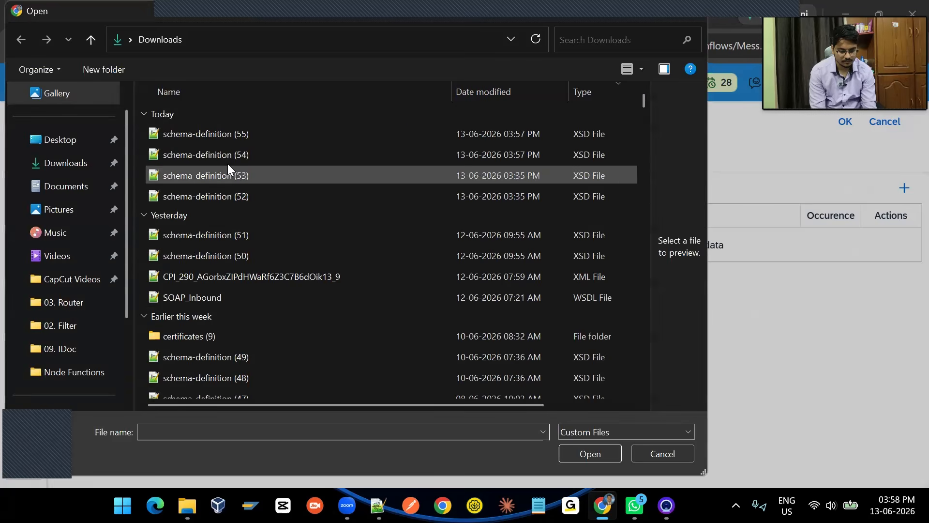
click(222, 138)
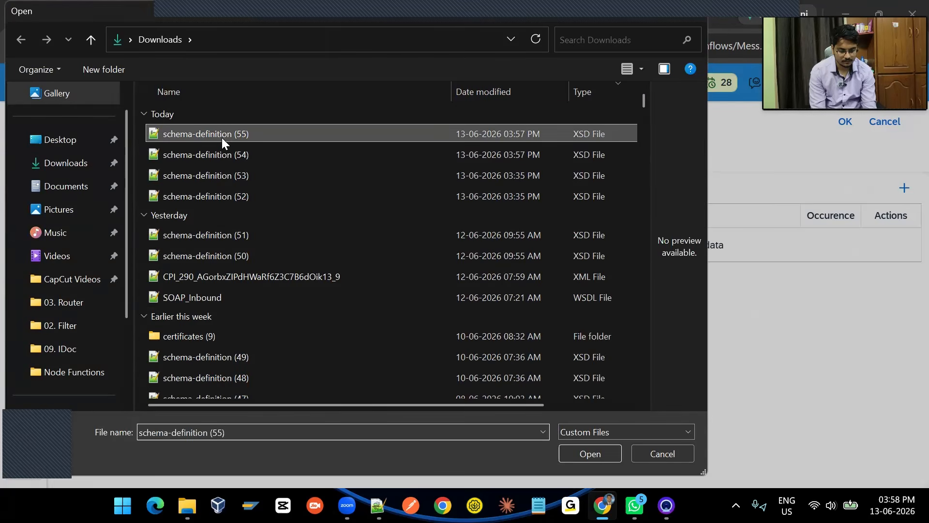
double_click(222, 137)
click(846, 125)
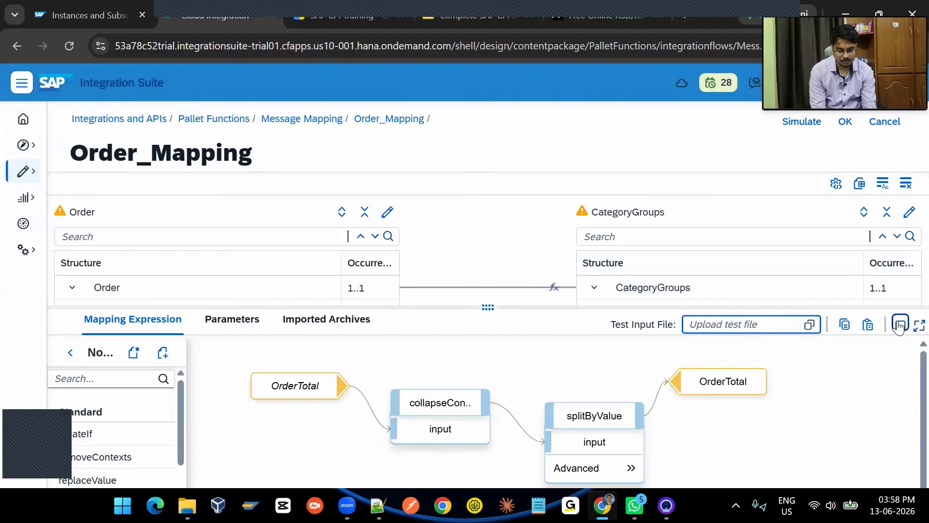
Step: Delete the leftover Order, OrderID and OrderTotal mappings that refer to missing nodes, keeping the root mapping
click(899, 326)
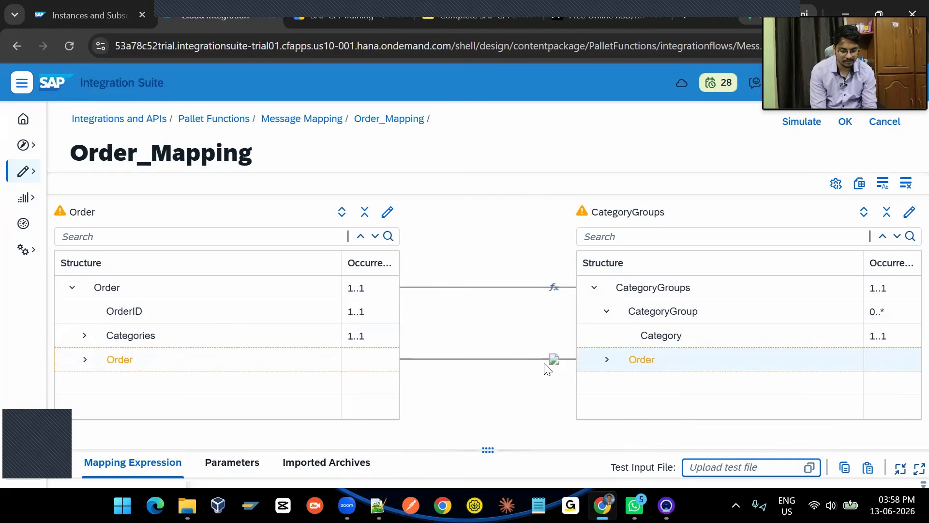
mouse_move(552, 358)
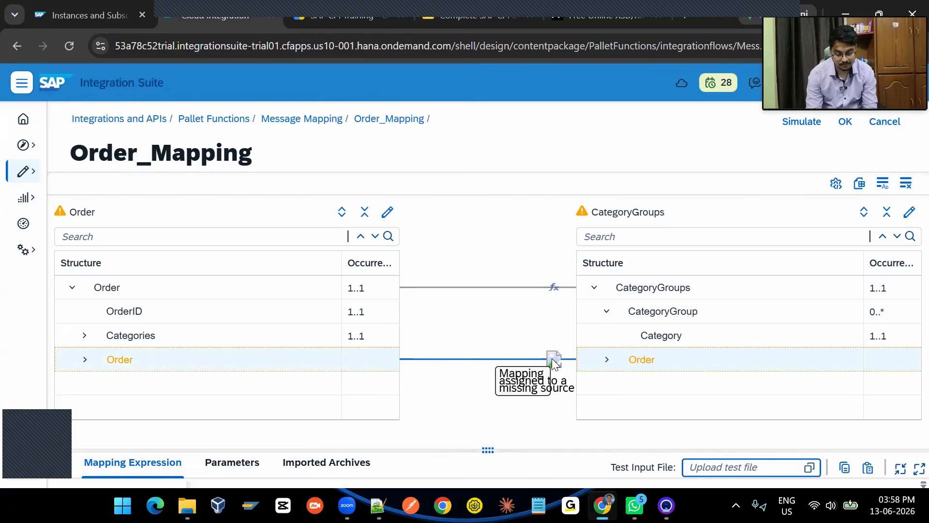
key(Delete)
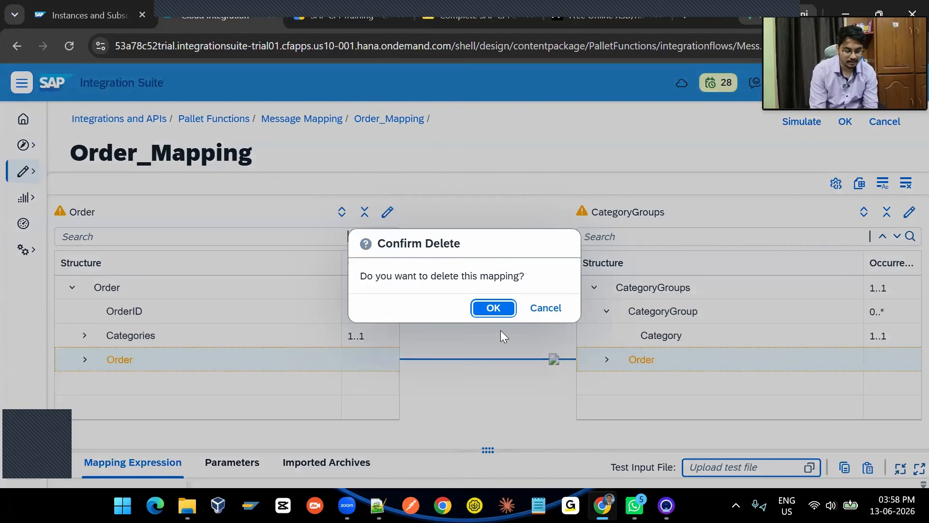
click(493, 308)
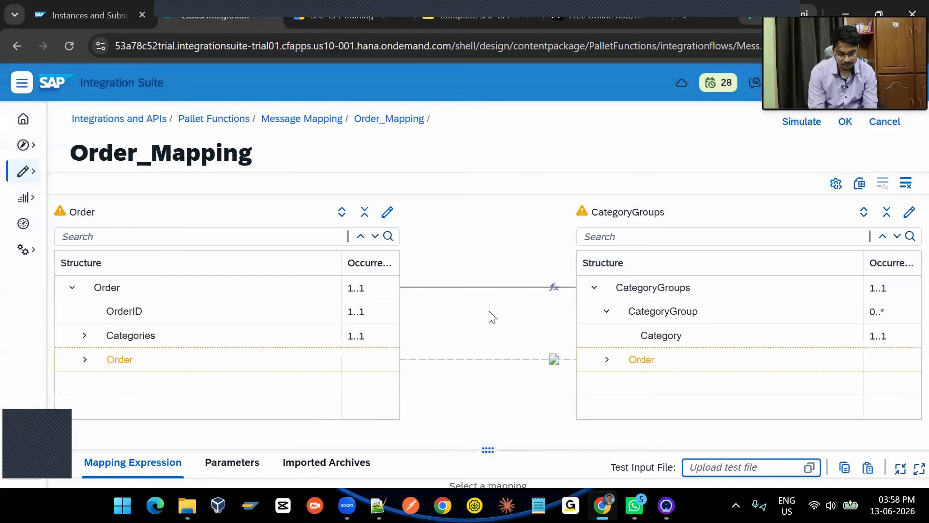
click(553, 360)
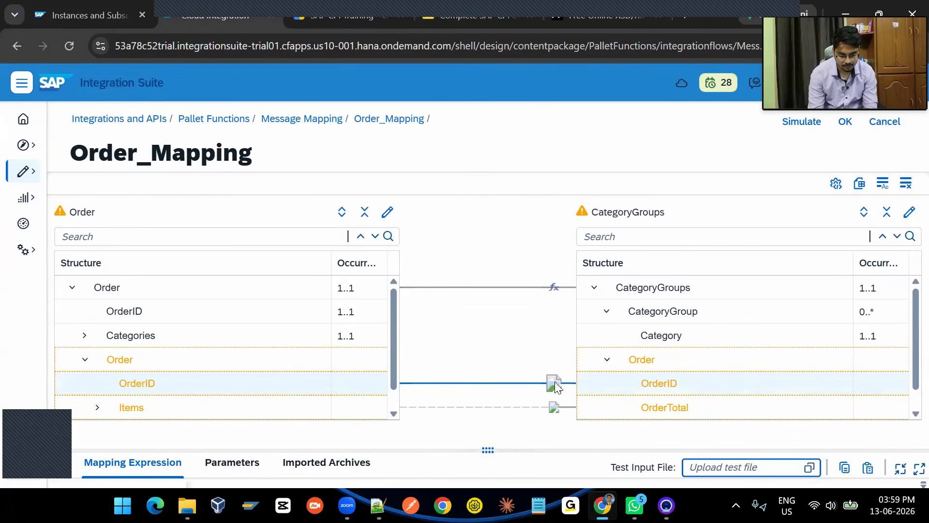
click(555, 381)
click(493, 309)
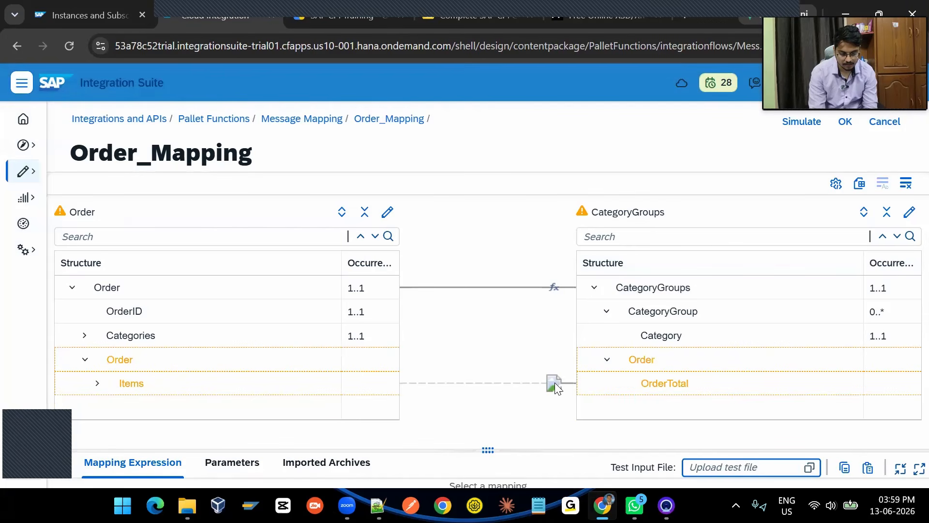
click(554, 382)
click(554, 382)
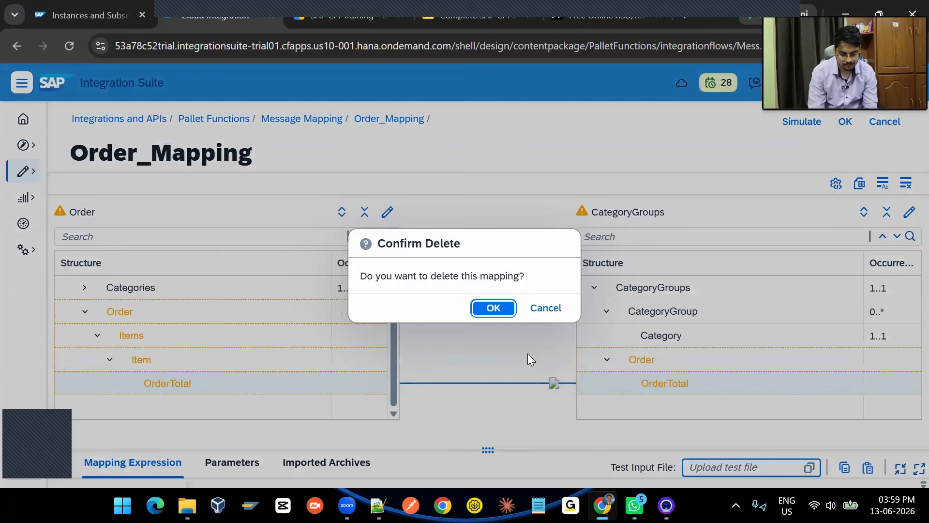
click(493, 309)
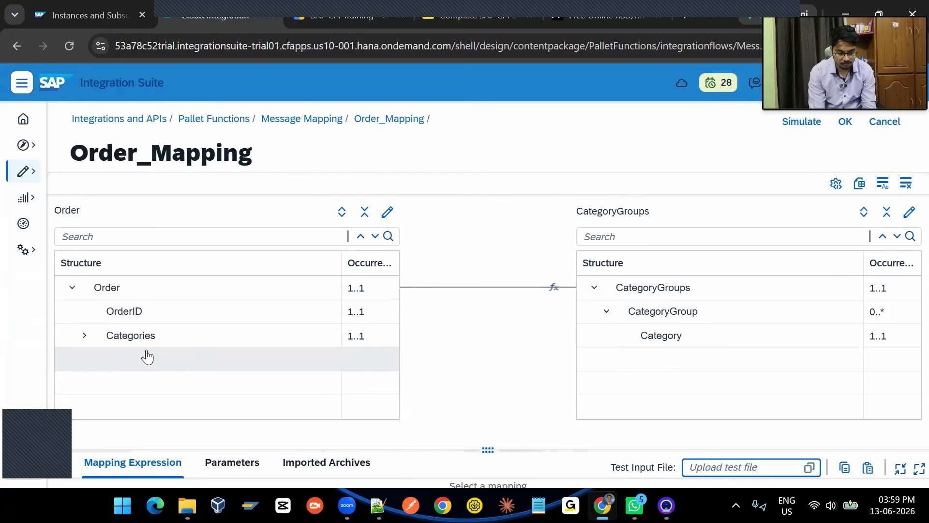
Step: Map the source Category under Categories to the target Category under CategoryGroup
click(85, 336)
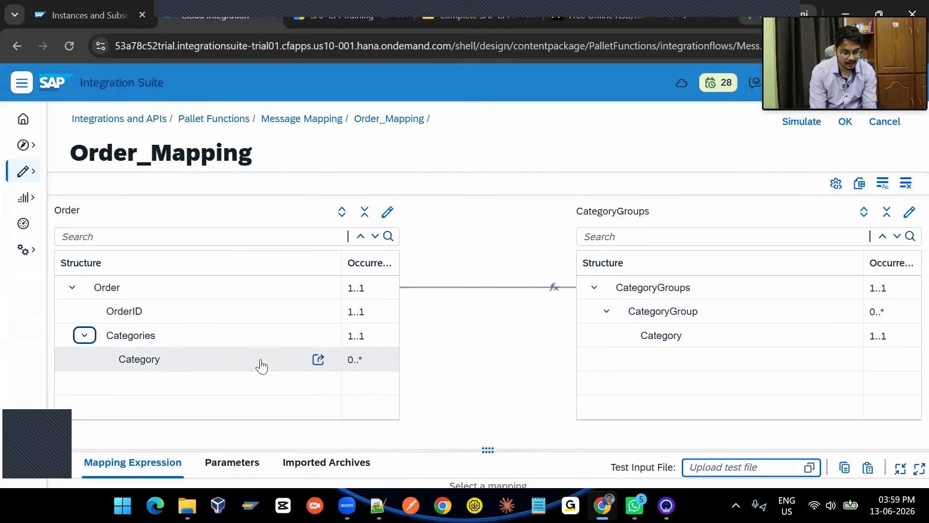
drag(382, 362, 594, 338)
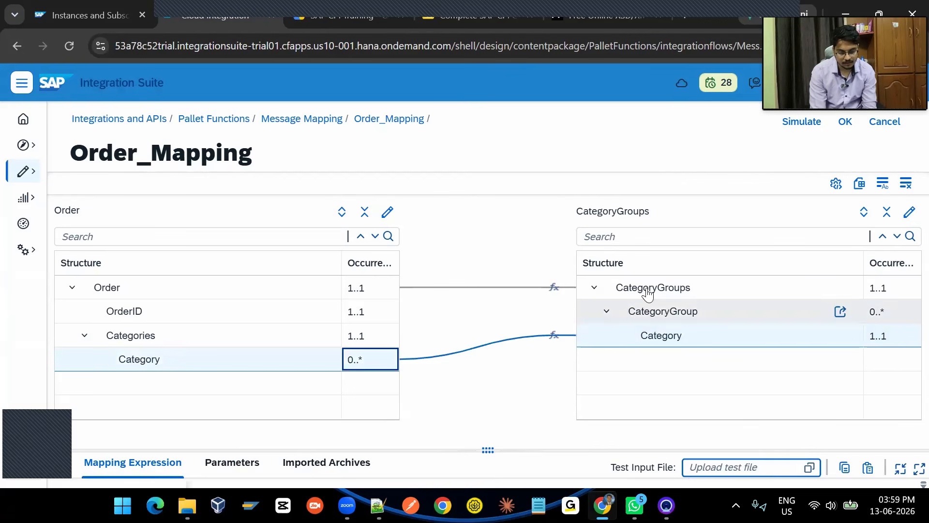
Step: Simulate Order_Mapping with 03. Source OrderCategory Details as the test input and examine the CategoryGroups output
click(804, 123)
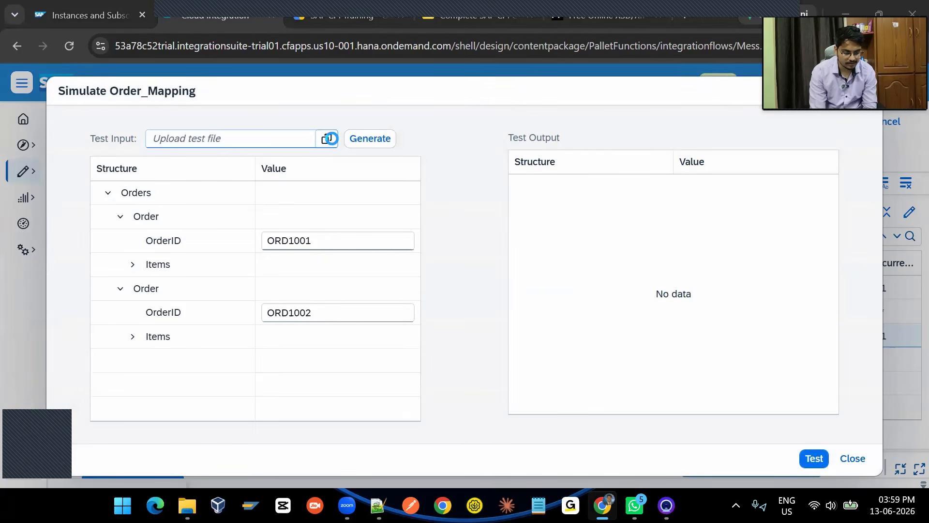
click(326, 139)
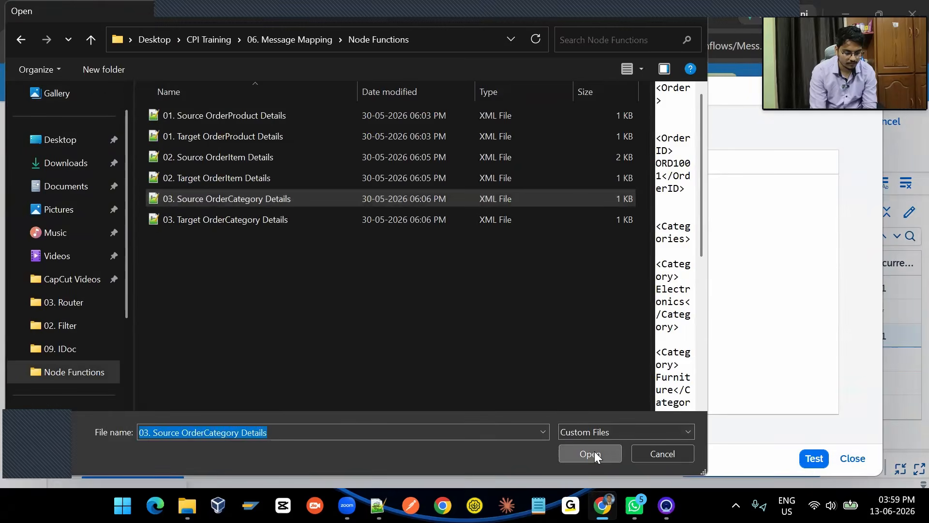
click(591, 453)
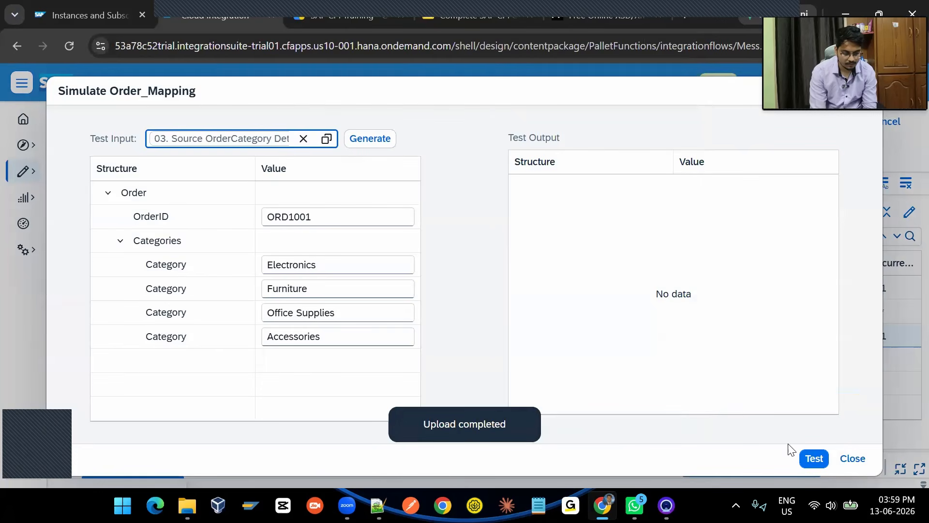
click(815, 458)
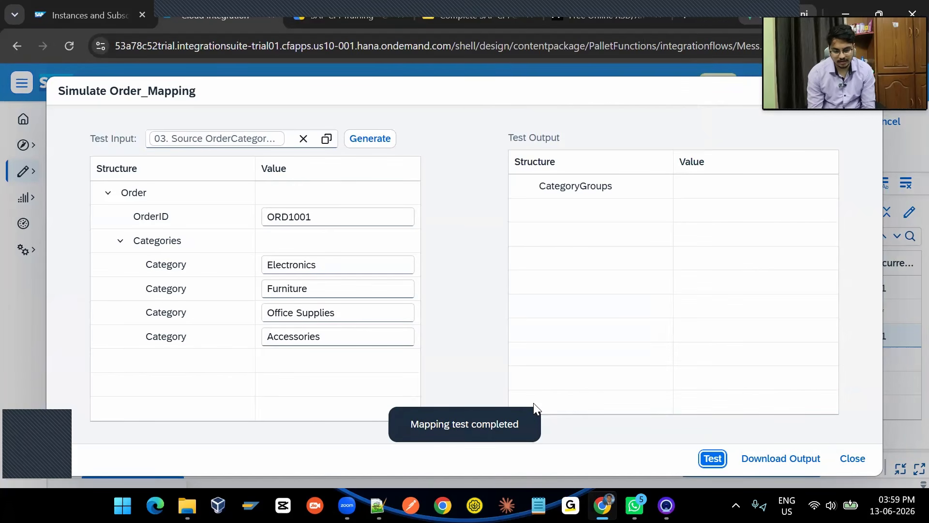
Step: Close the simulation and map the source Category under Categories to the target CategoryGroup node
click(852, 458)
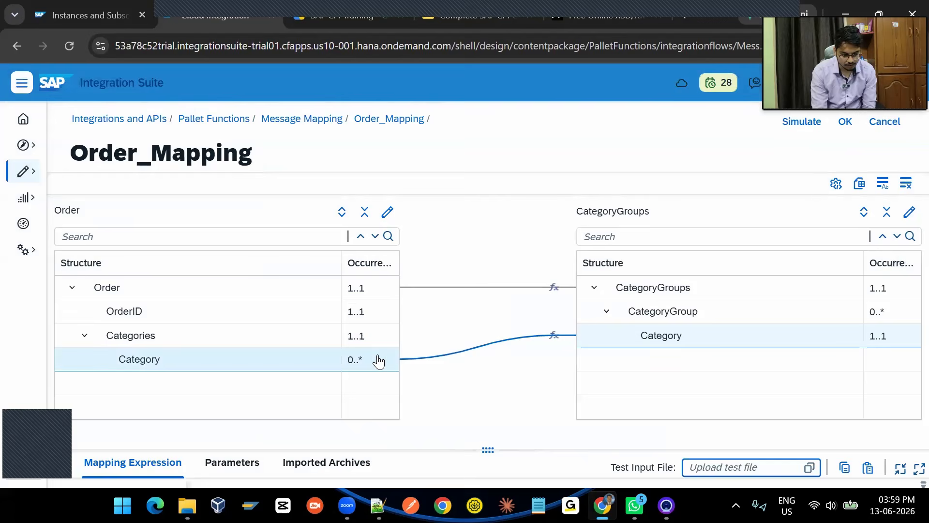
drag(376, 358, 595, 318)
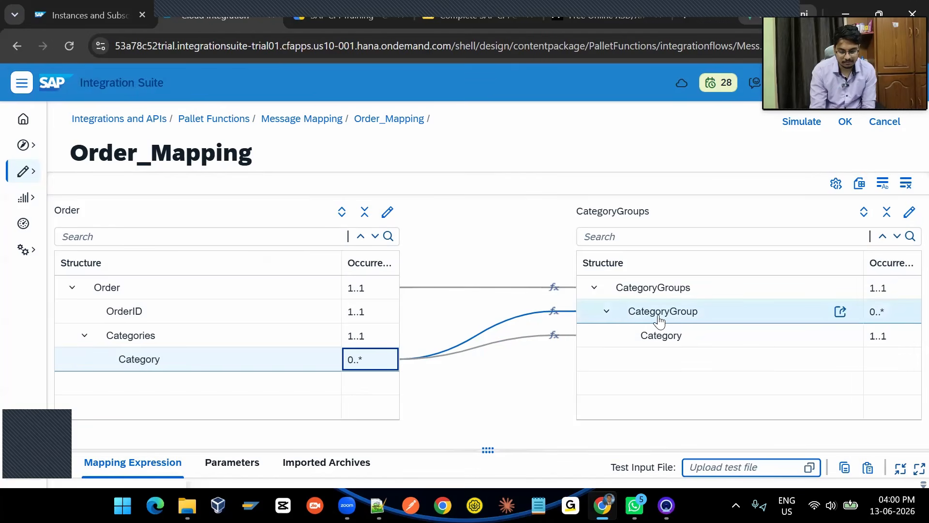
Step: Simulate Order_Mapping with the loaded order categories, read the part of the result about queue context values, and close the simulation
click(791, 124)
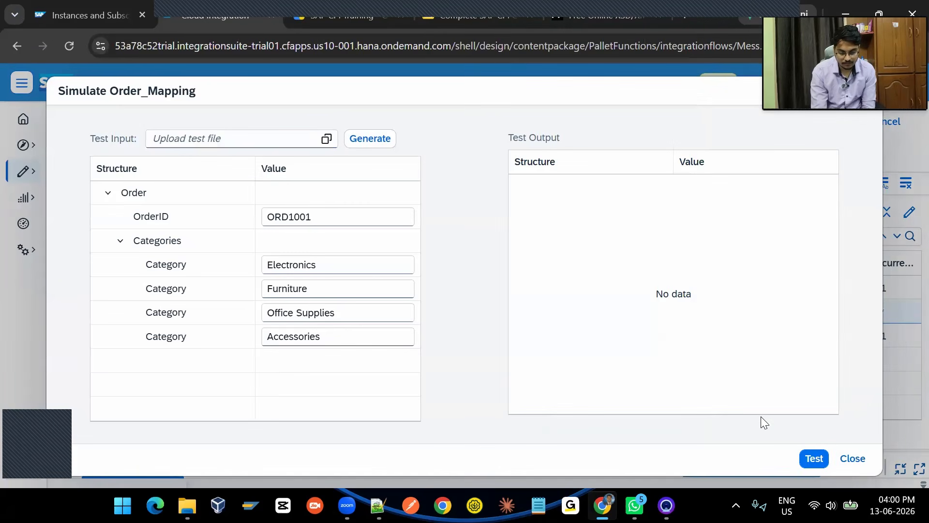
click(815, 465)
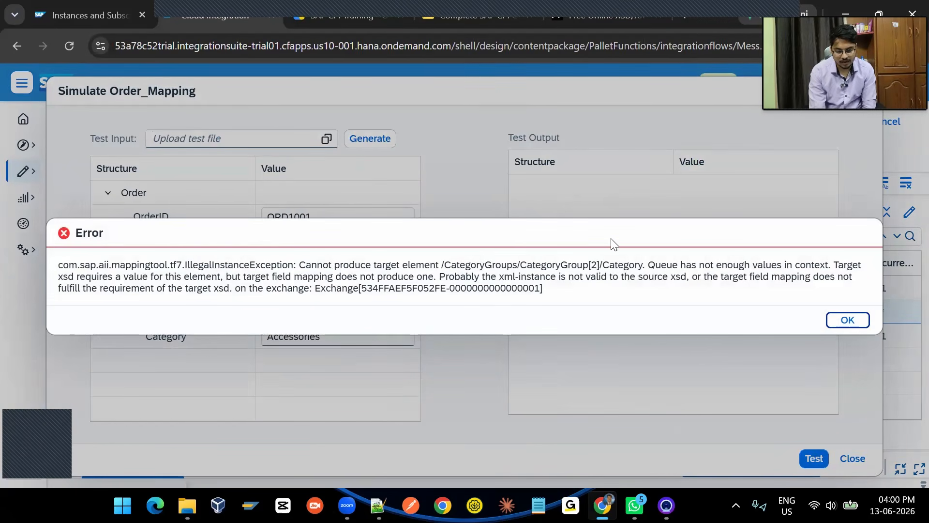
drag(648, 261, 828, 263)
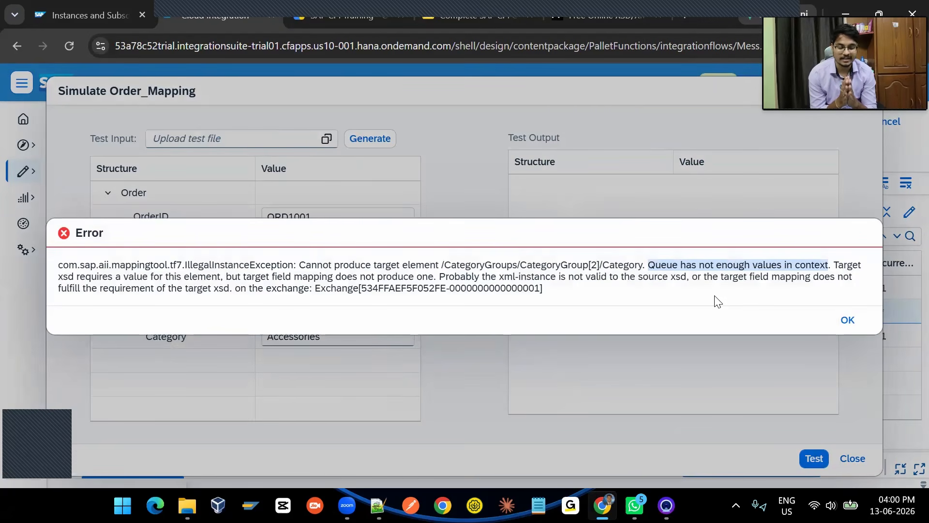
click(846, 321)
click(851, 460)
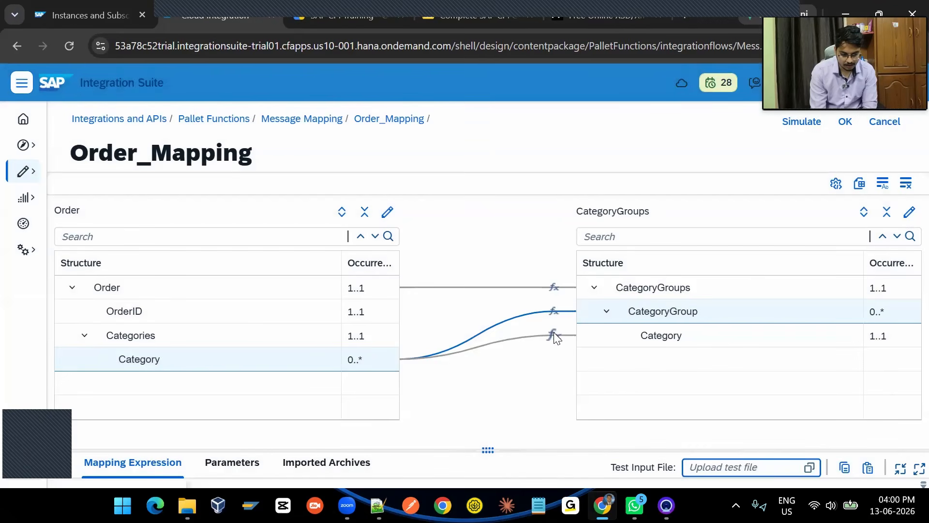
Step: Display the source Category queue in the target Category's mapping expression and compare it with 03. Target OrderCategory Details.xml in Notepad++
click(554, 335)
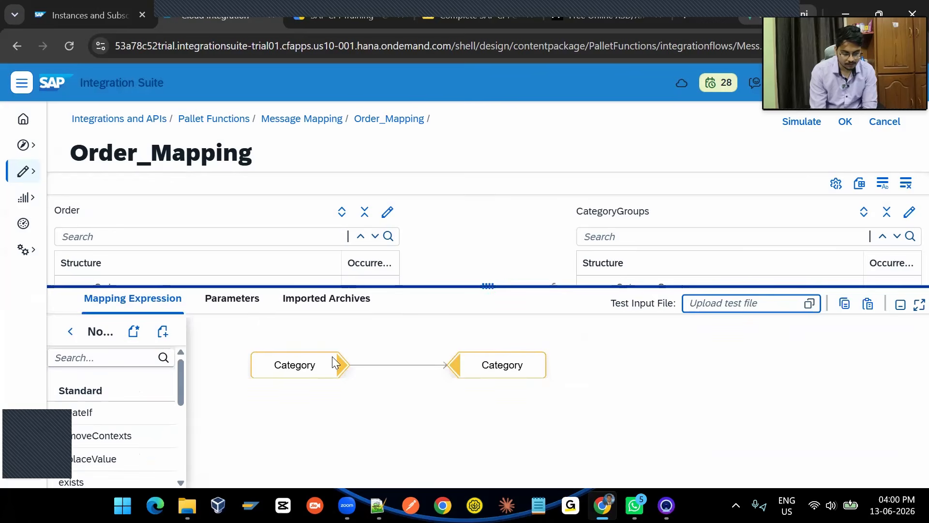
mouse_move(334, 363)
click(327, 336)
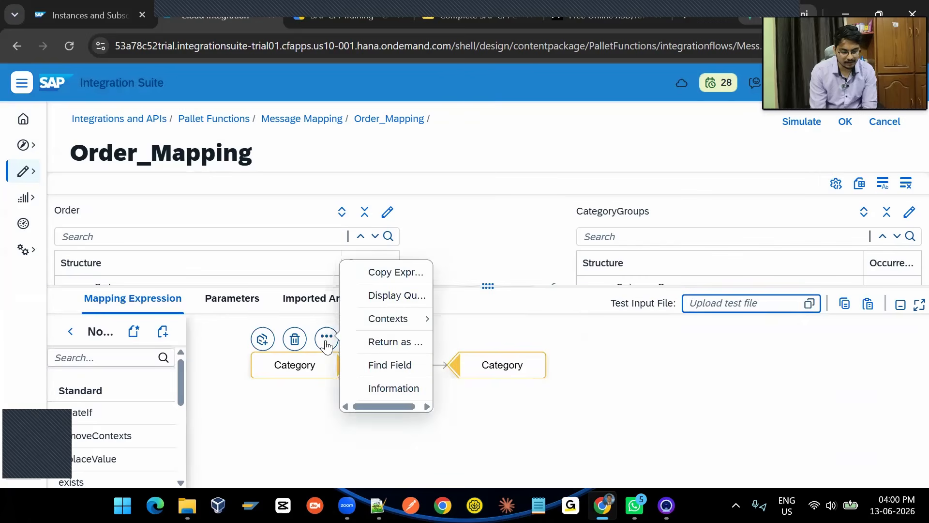
click(382, 297)
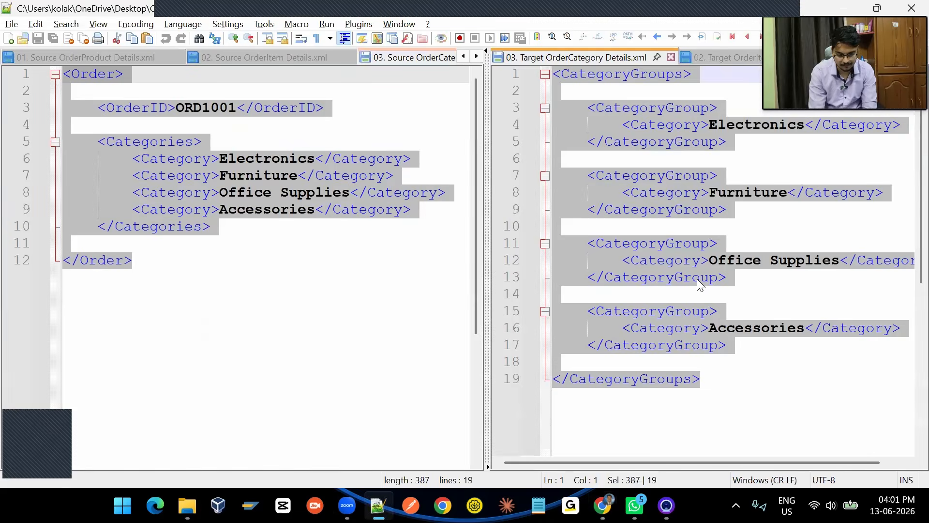
click(700, 278)
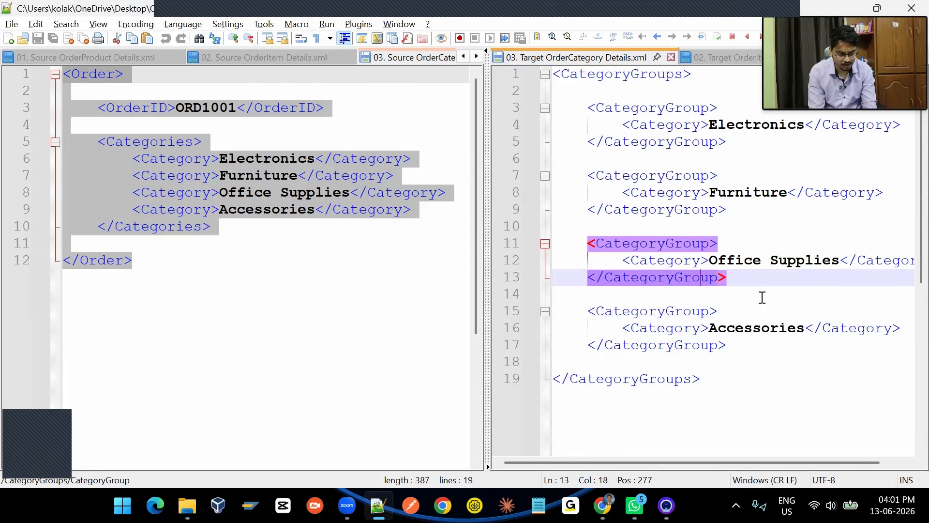
key(alt+Tab)
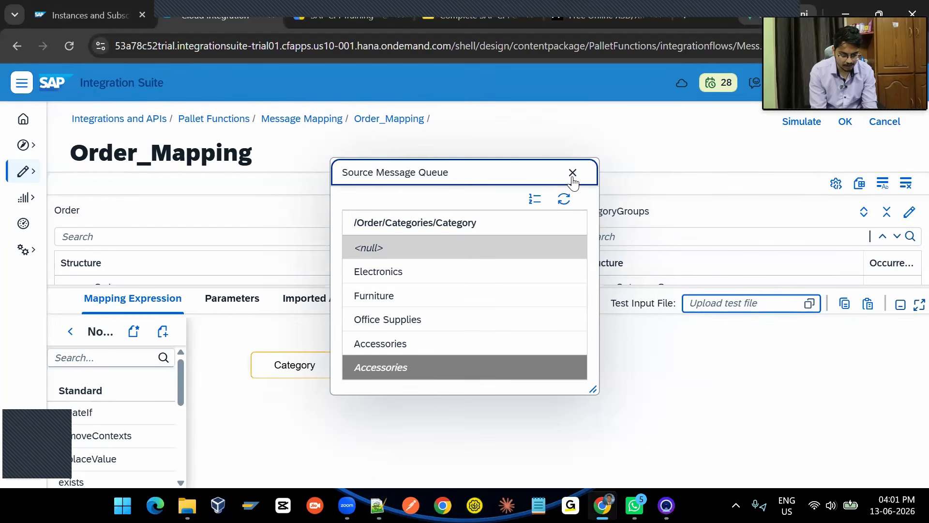
click(572, 173)
Step: Insert a splitByValue node function between the source Category and the target Category in the mapping expression, replacing their direct connection
scroll(132, 422, down, 4)
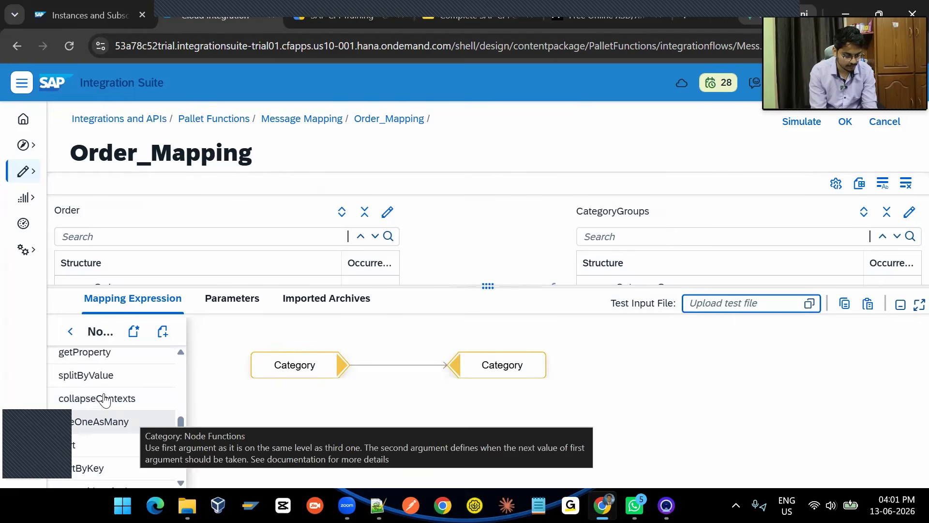
drag(104, 375, 417, 397)
click(502, 375)
drag(502, 370, 636, 359)
click(430, 397)
drag(430, 397, 491, 354)
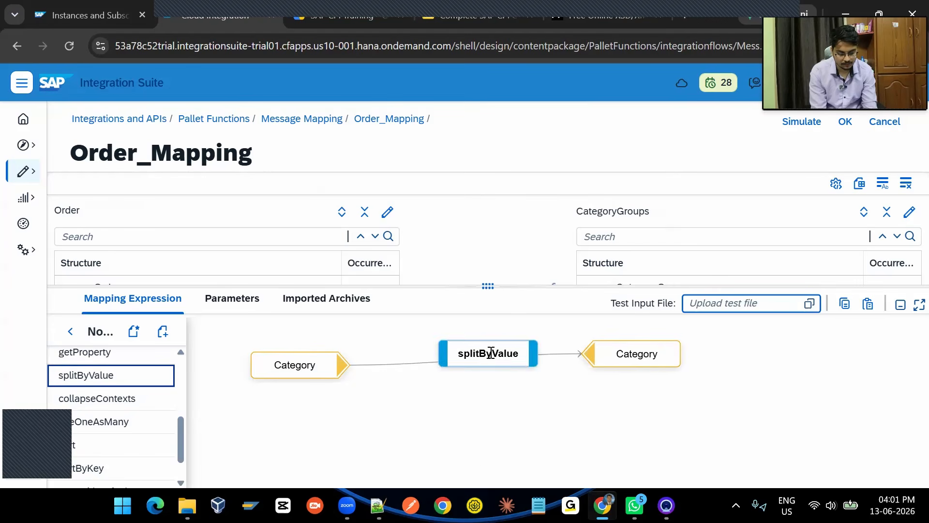
drag(342, 367, 442, 380)
click(522, 358)
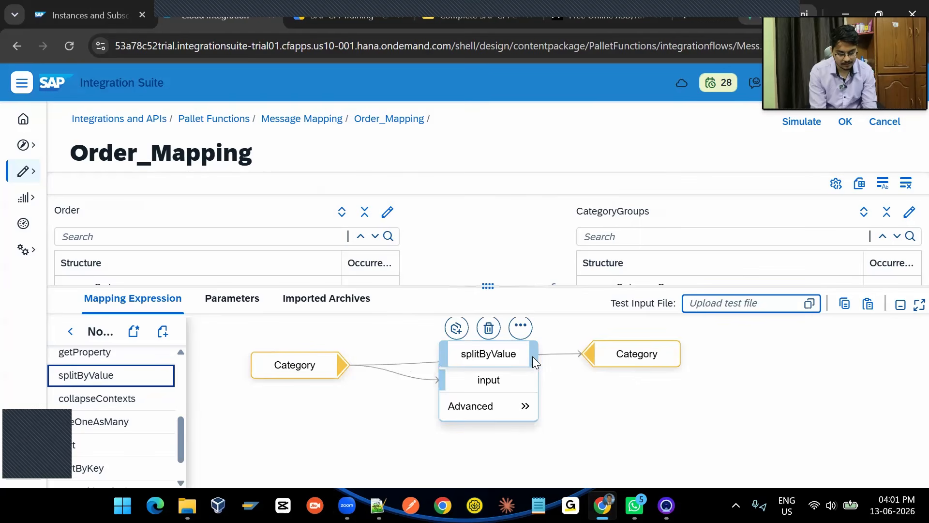
click(602, 356)
click(525, 350)
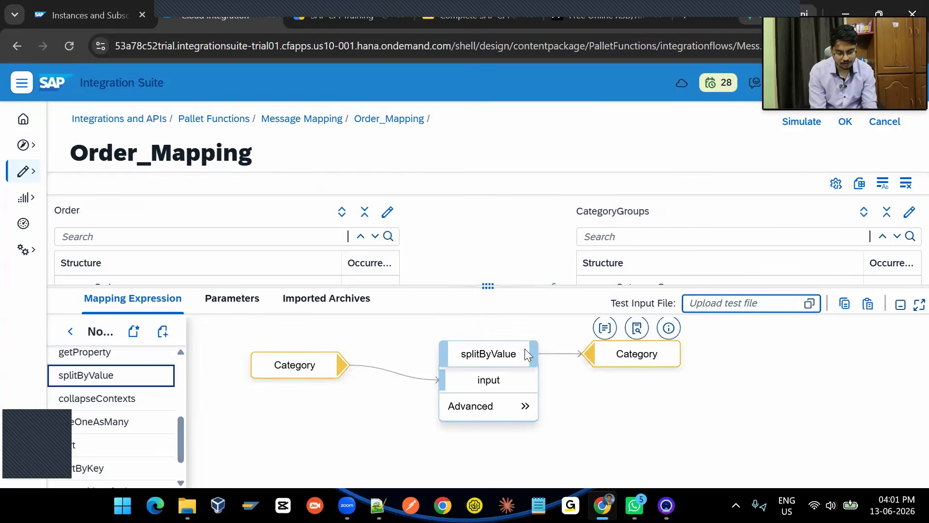
Step: Display the splitByValue function's message queue and examine how its output values are separated into contexts
click(521, 328)
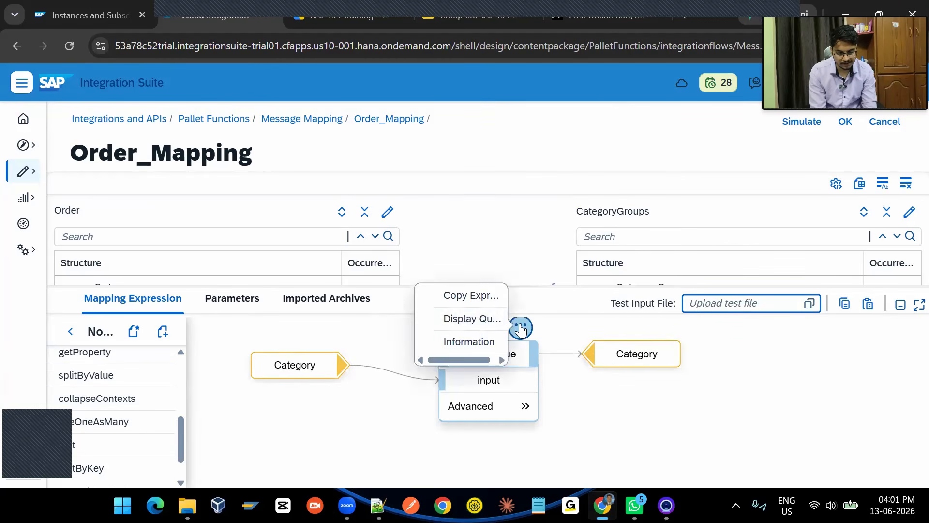
click(484, 319)
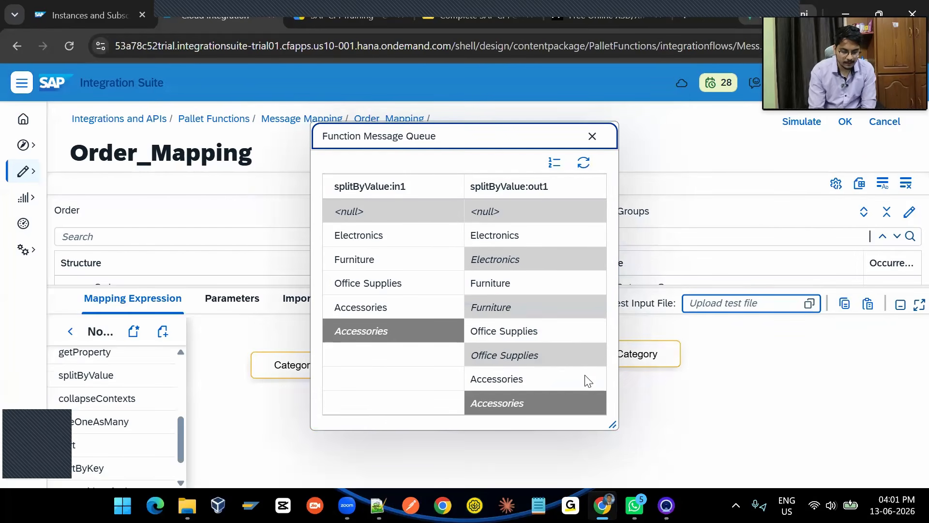
click(500, 242)
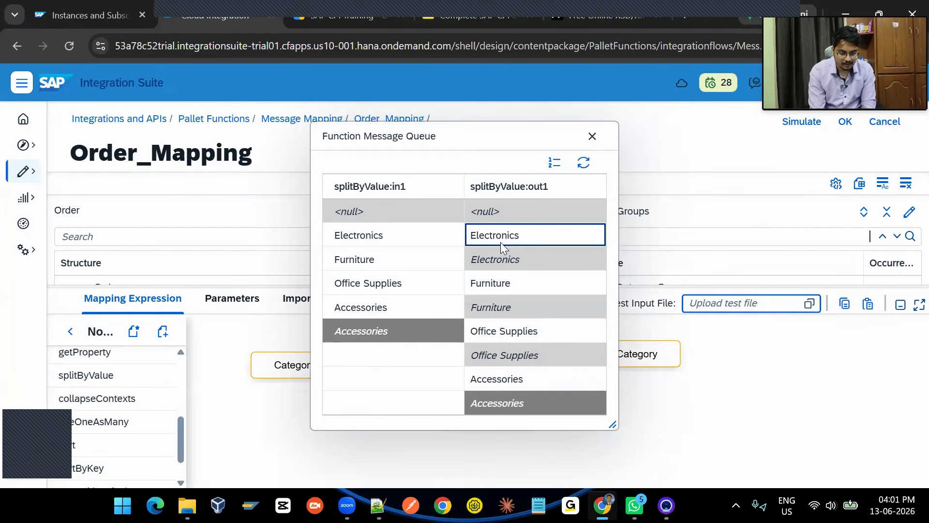
click(499, 289)
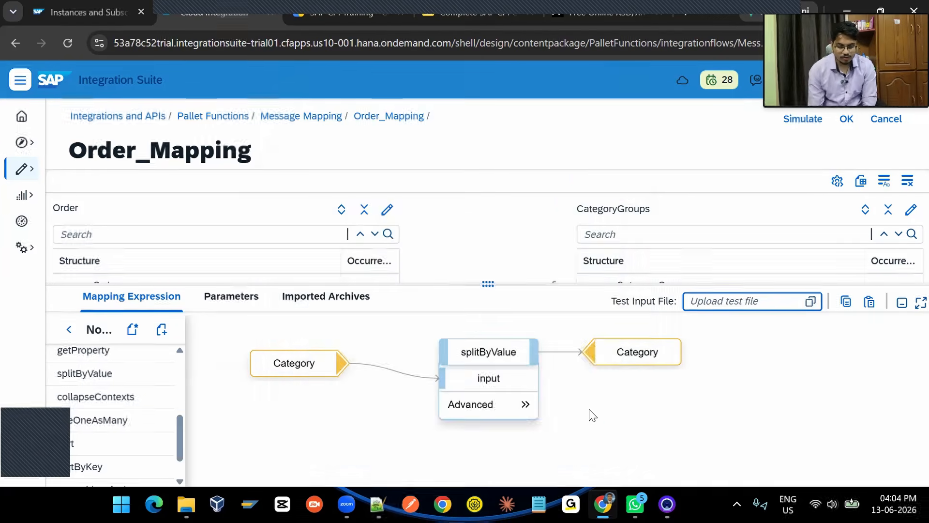
Step: Open splitByValue's advanced settings and examine the choices for Context Change on
click(492, 405)
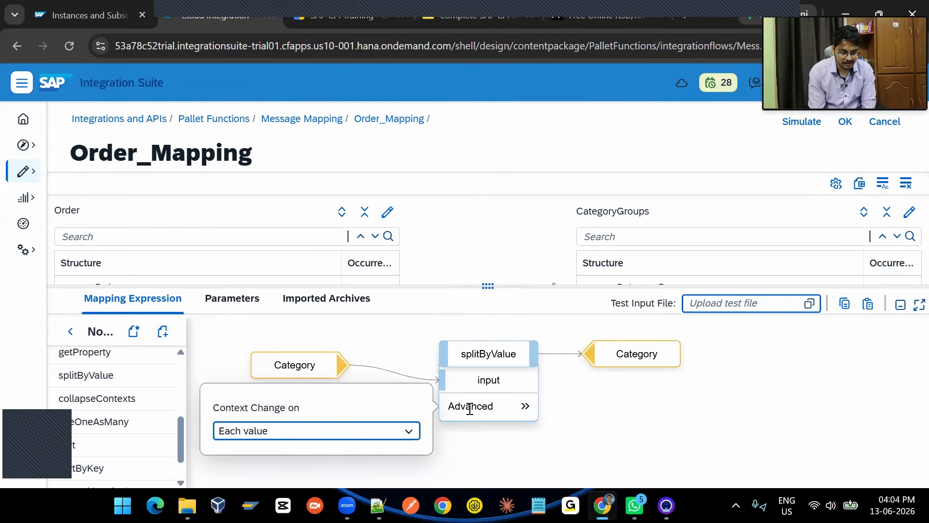
click(385, 433)
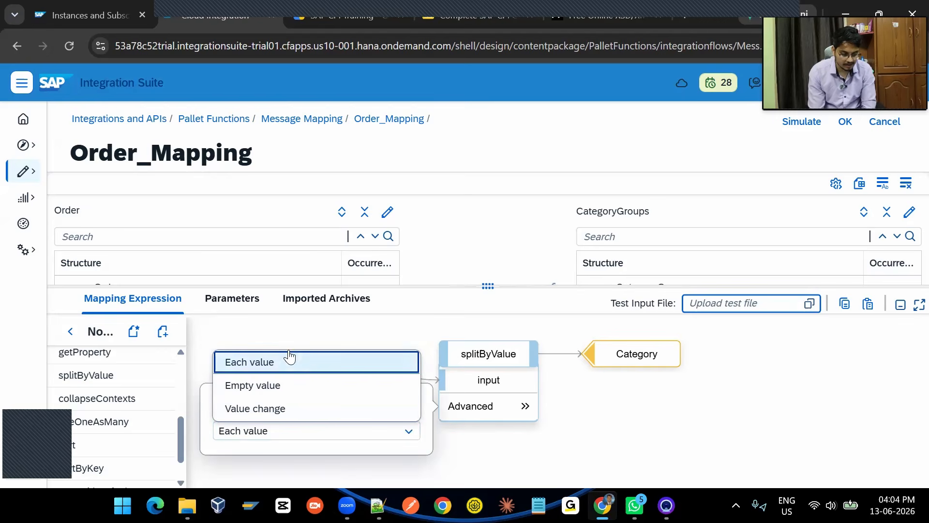